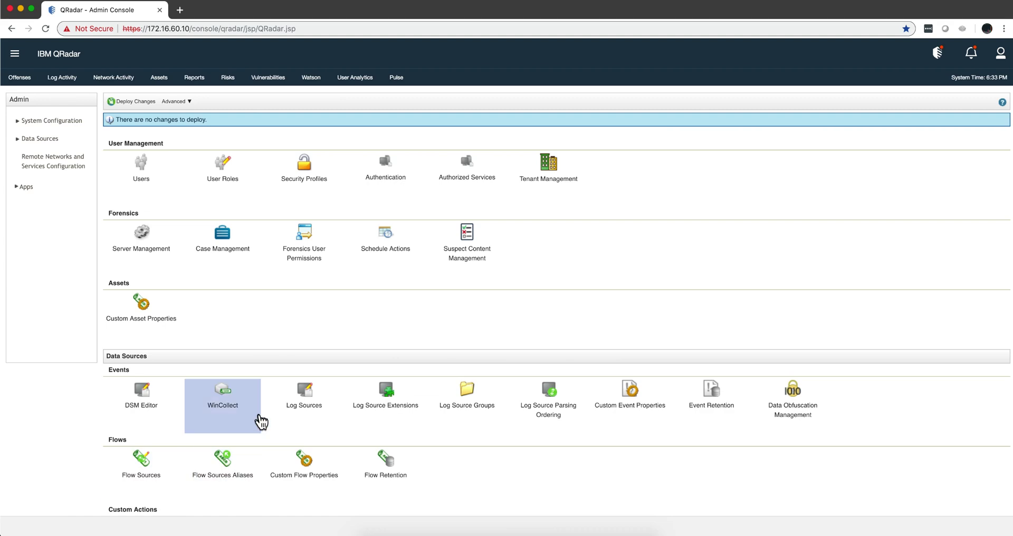
Step: Open the classic Log Sources list from the Data Sources section to view its entries, and close it
{"action": "left_click", "coordinate": [305, 404]}
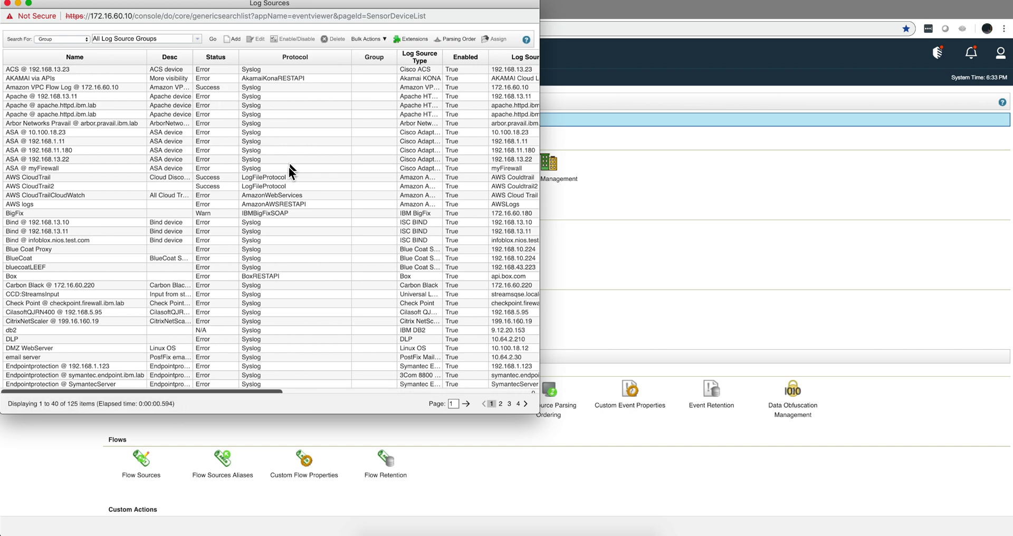
{"action": "left_click", "coordinate": [8, 4]}
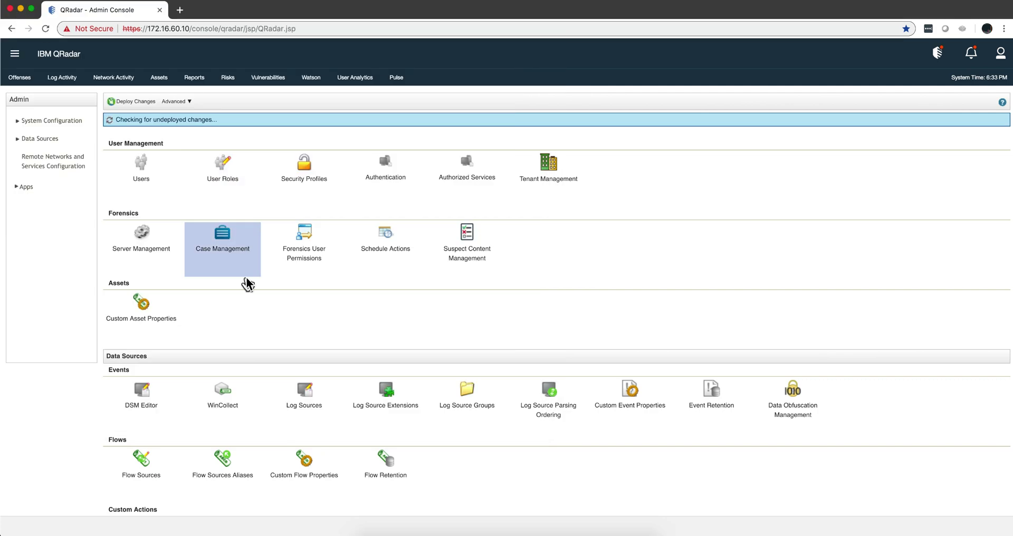
Step: Open the QRadar Log Source Management app from the admin page
{"action": "scroll", "coordinate": [244, 312], "scroll_direction": "down", "scroll_amount": 10}
{"action": "scroll", "coordinate": [244, 311], "scroll_direction": "down", "scroll_amount": 15}
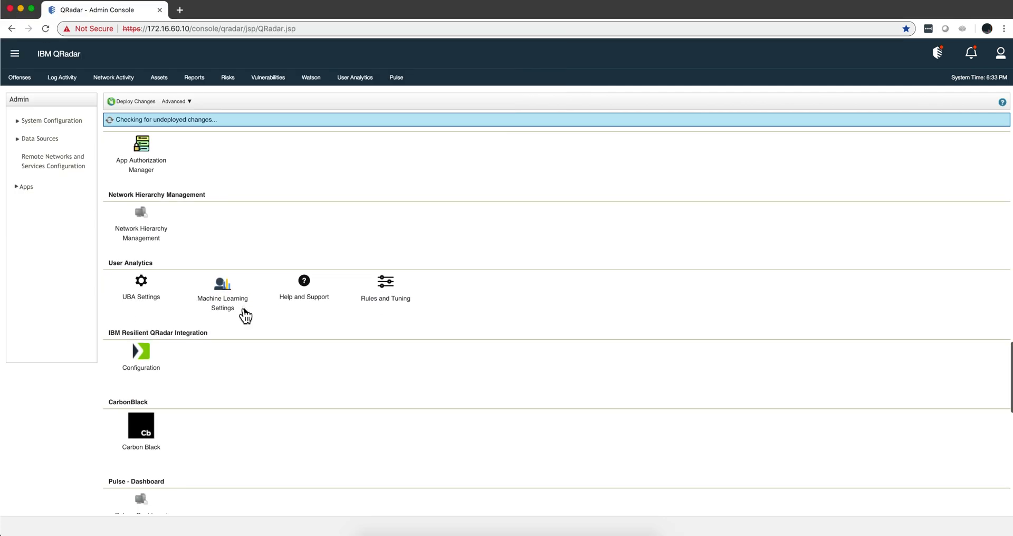
{"action": "scroll", "coordinate": [246, 315], "scroll_direction": "down", "scroll_amount": 2}
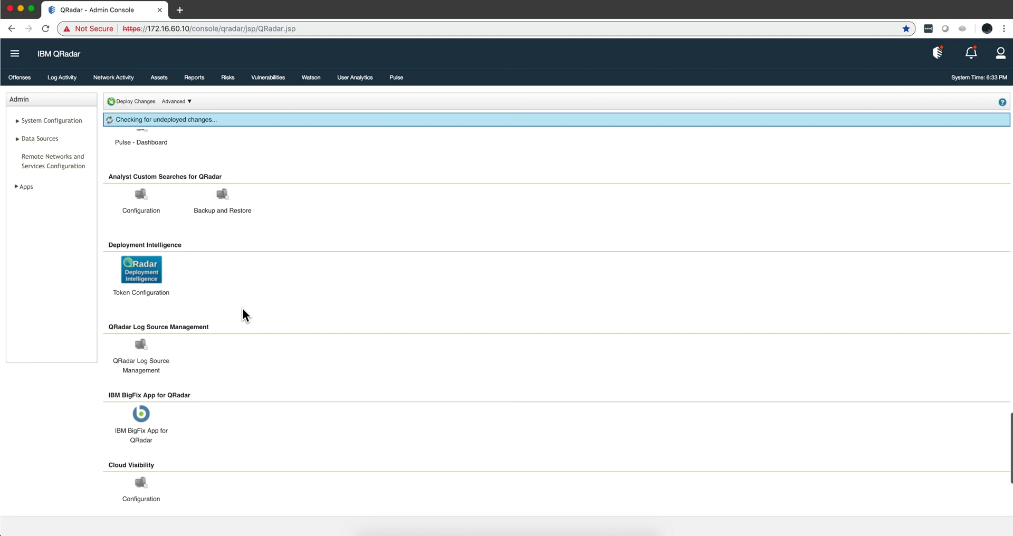
{"action": "left_click", "coordinate": [150, 370]}
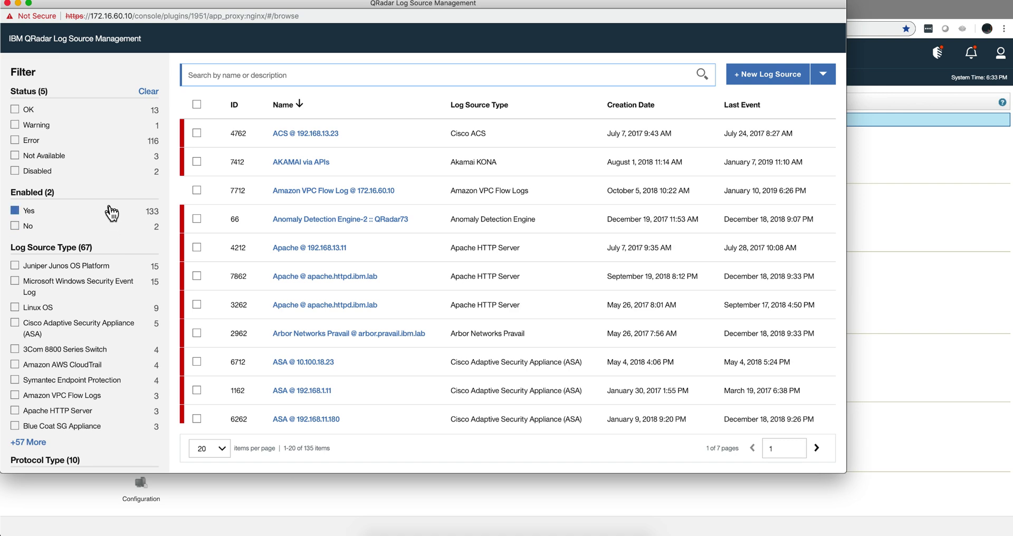
Step: Examine the available Status, Enabled, Log Source Type and Protocol Type filters for the log sources
{"action": "left_click", "coordinate": [110, 171]}
{"action": "left_click", "coordinate": [93, 133]}
{"action": "left_click", "coordinate": [82, 173]}
{"action": "scroll", "coordinate": [69, 164], "scroll_direction": "down", "scroll_amount": 3}
{"action": "scroll", "coordinate": [67, 168], "scroll_direction": "up", "scroll_amount": 2}
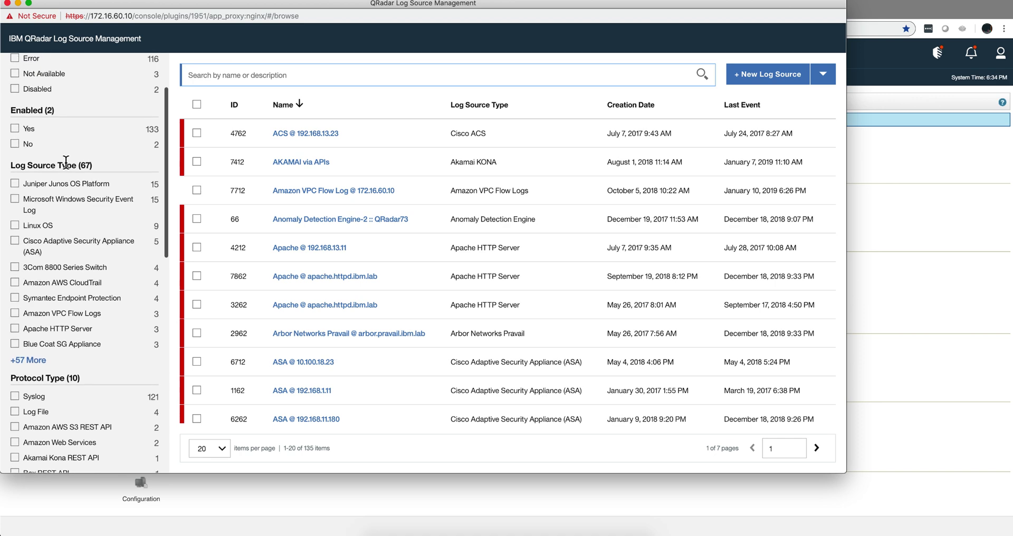
{"action": "scroll", "coordinate": [69, 164], "scroll_direction": "up", "scroll_amount": 2}
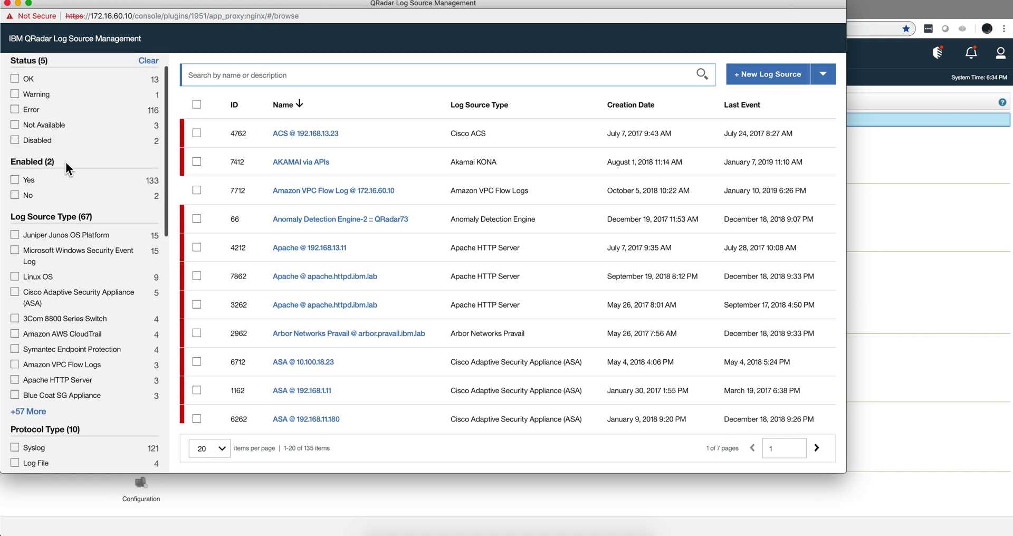
Step: Look up log sources with status OK that match the search AWS, and clear both the search and the status filter
{"action": "left_click", "coordinate": [14, 110]}
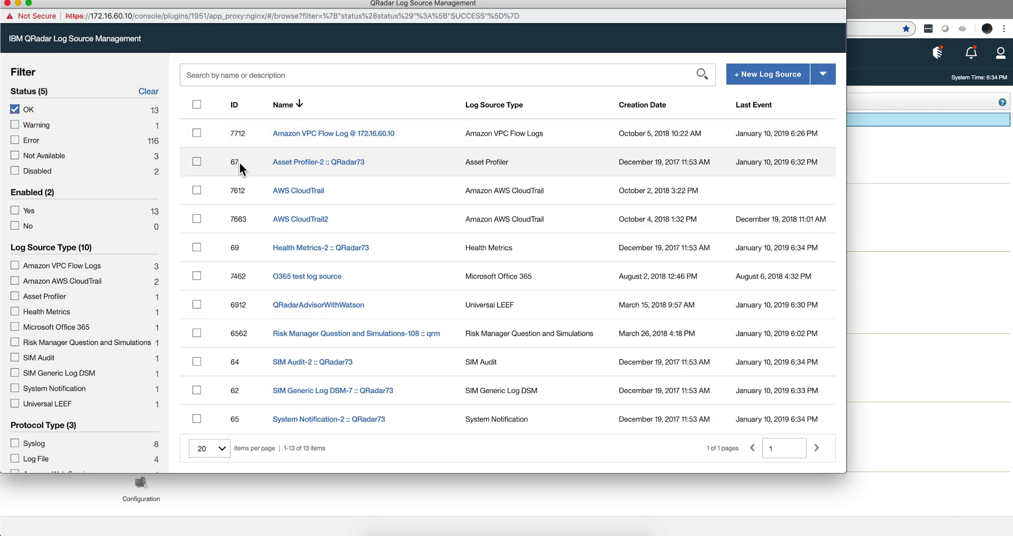
{"action": "left_click", "coordinate": [216, 77]}
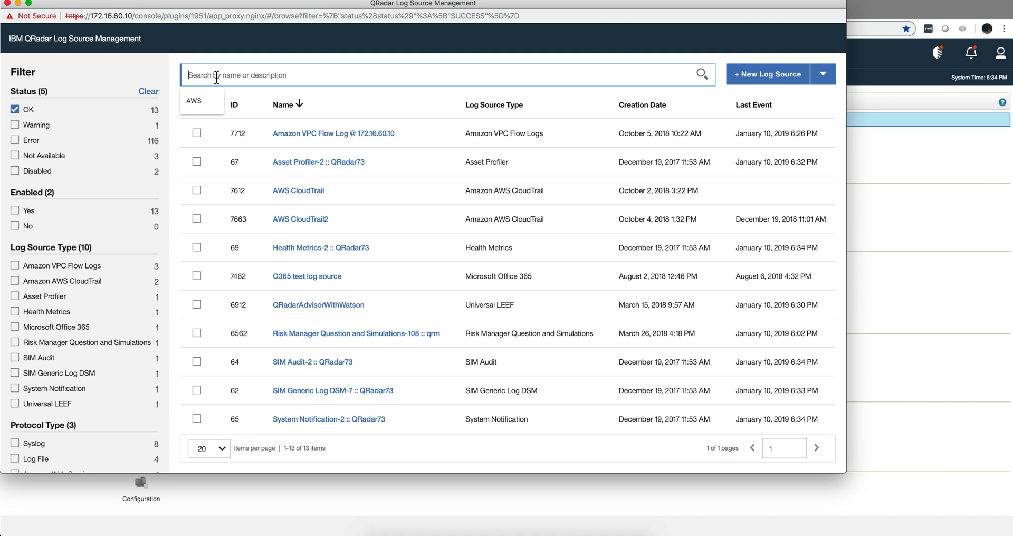
{"action": "type", "text": "AWS"}
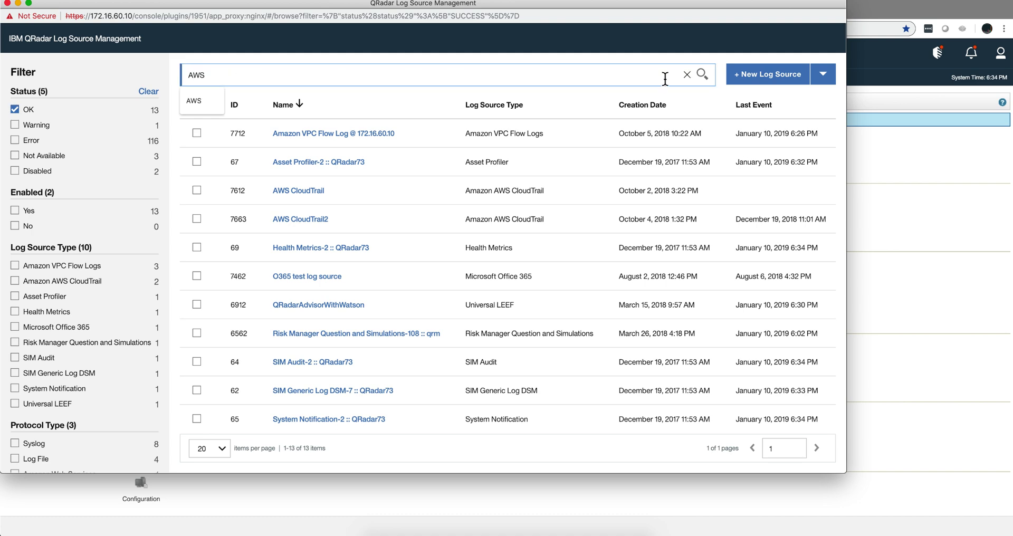
{"action": "left_click", "coordinate": [703, 75]}
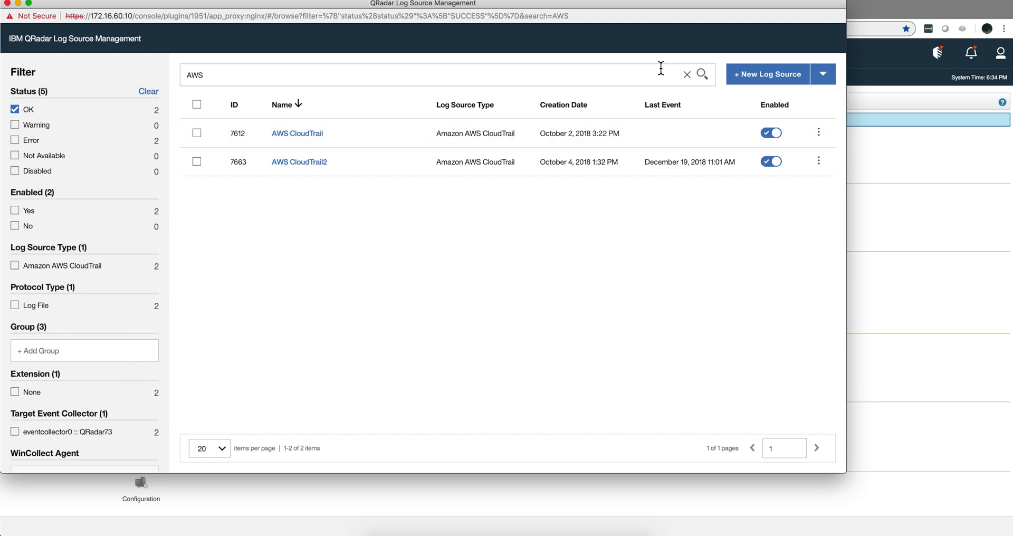
{"action": "left_click", "coordinate": [687, 78]}
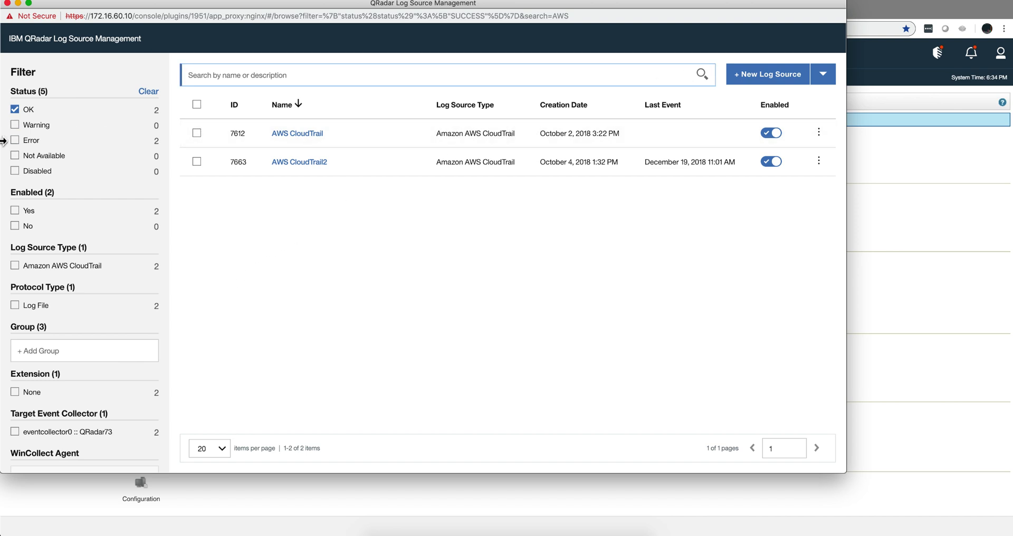
{"action": "left_click", "coordinate": [15, 110]}
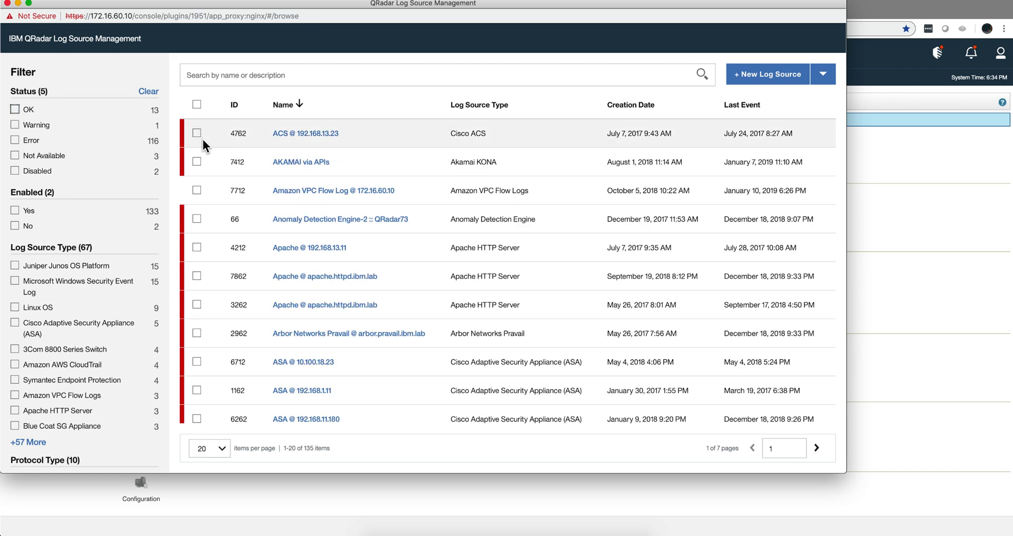
Step: Open the log source Apache @ 192.168.13.11 for editing, review its Overview settings, and close it without changes
{"action": "left_click", "coordinate": [197, 248]}
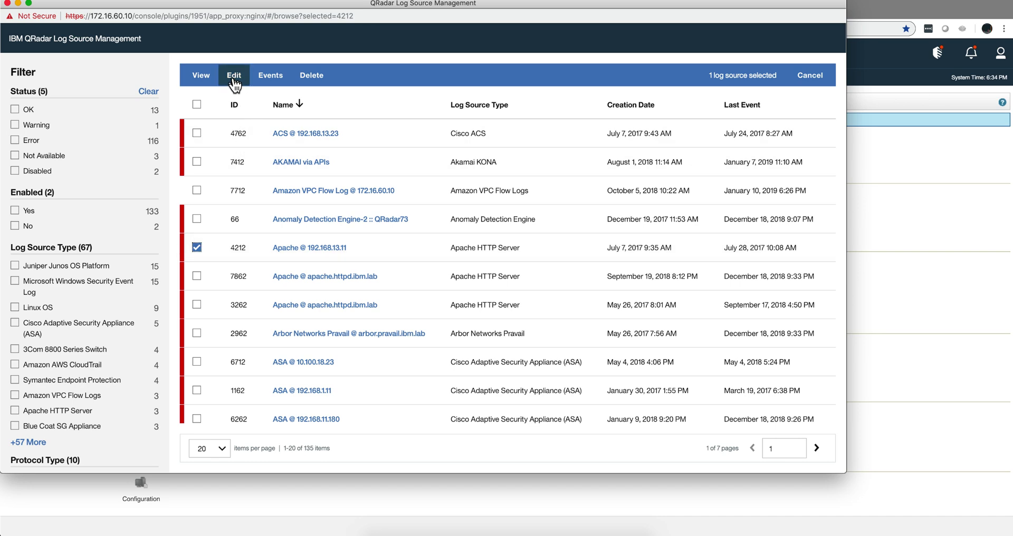
{"action": "left_click", "coordinate": [234, 76]}
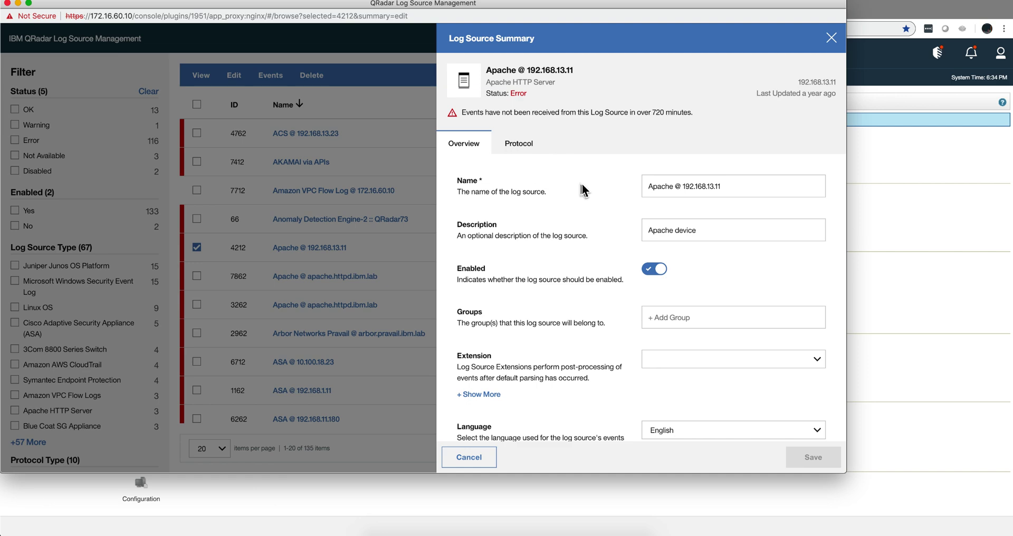
{"action": "scroll", "coordinate": [584, 201], "scroll_direction": "down", "scroll_amount": 3}
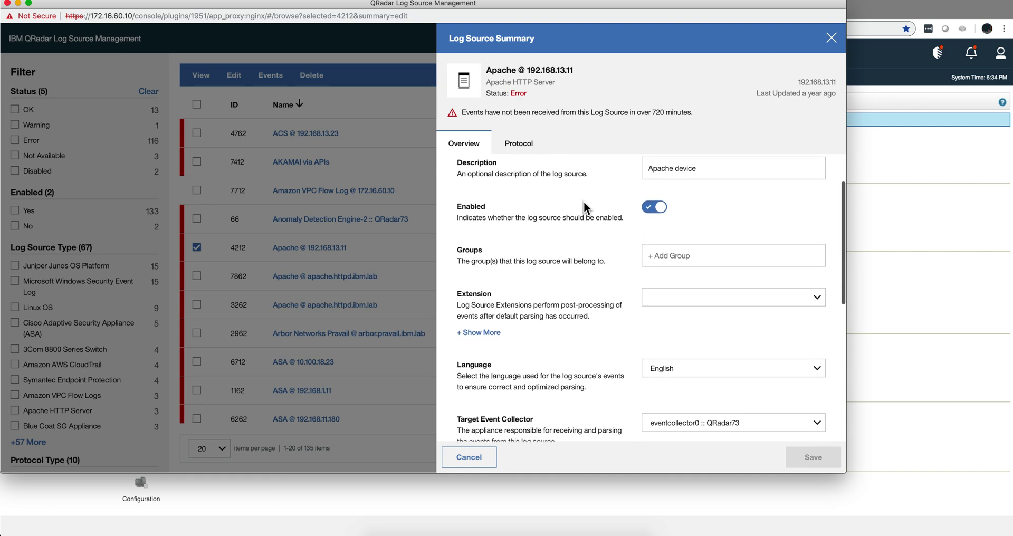
{"action": "scroll", "coordinate": [584, 201], "scroll_direction": "down", "scroll_amount": 3}
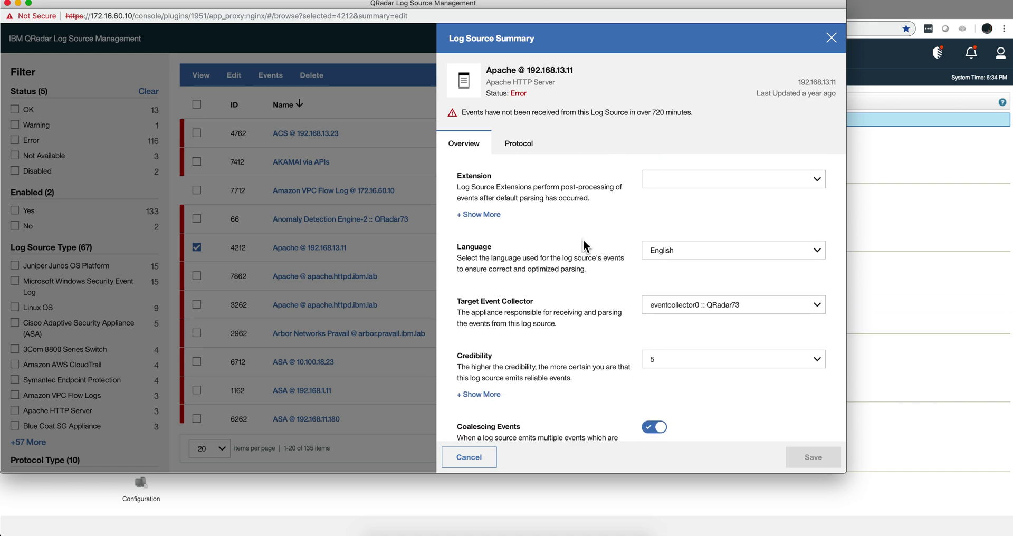
{"action": "scroll", "coordinate": [584, 244], "scroll_direction": "down", "scroll_amount": 2}
{"action": "scroll", "coordinate": [584, 244], "scroll_direction": "down", "scroll_amount": 5}
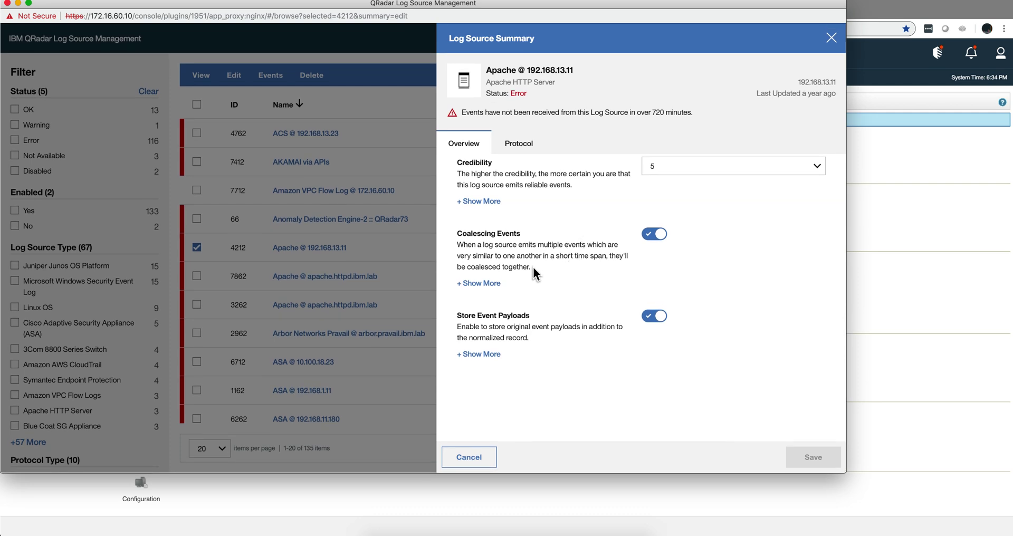
{"action": "scroll", "coordinate": [533, 267], "scroll_direction": "up", "scroll_amount": 7}
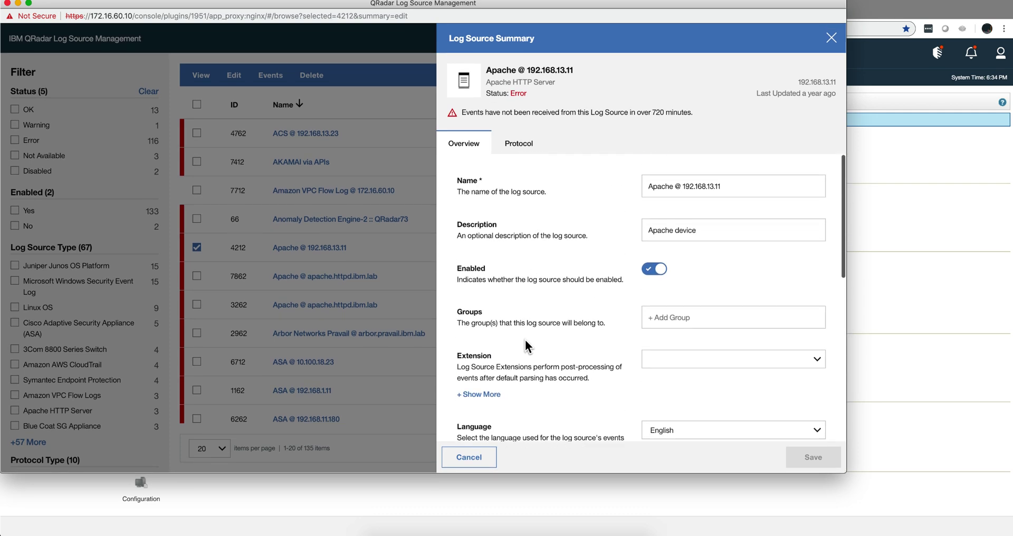
{"action": "left_click", "coordinate": [831, 37]}
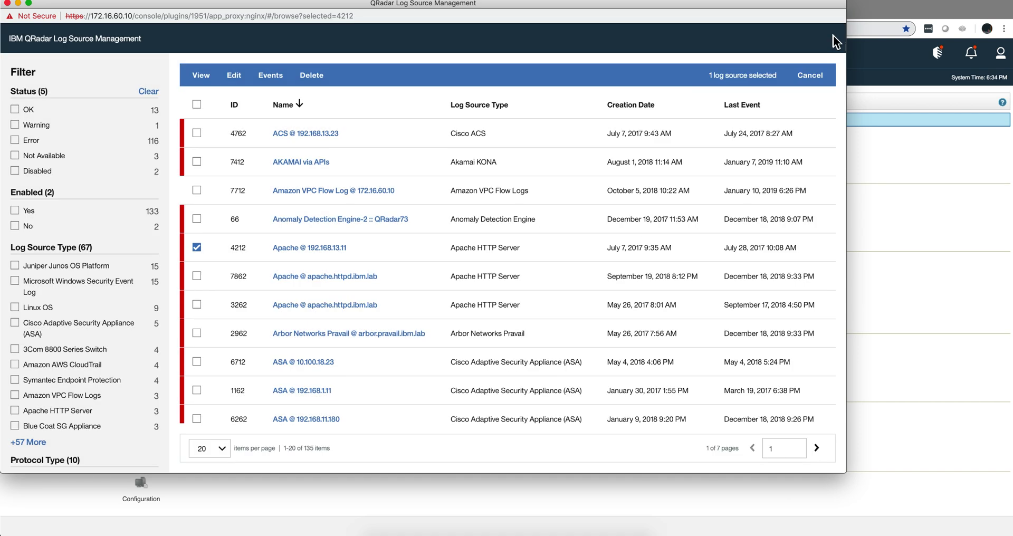
Step: Open Apache @ 192.168.13.11 and Apache @ apache.httpd.ibm.lab (ID 7862) for bulk editing, review their Overview and Protocol settings, and close and deselect them
{"action": "left_click", "coordinate": [197, 275]}
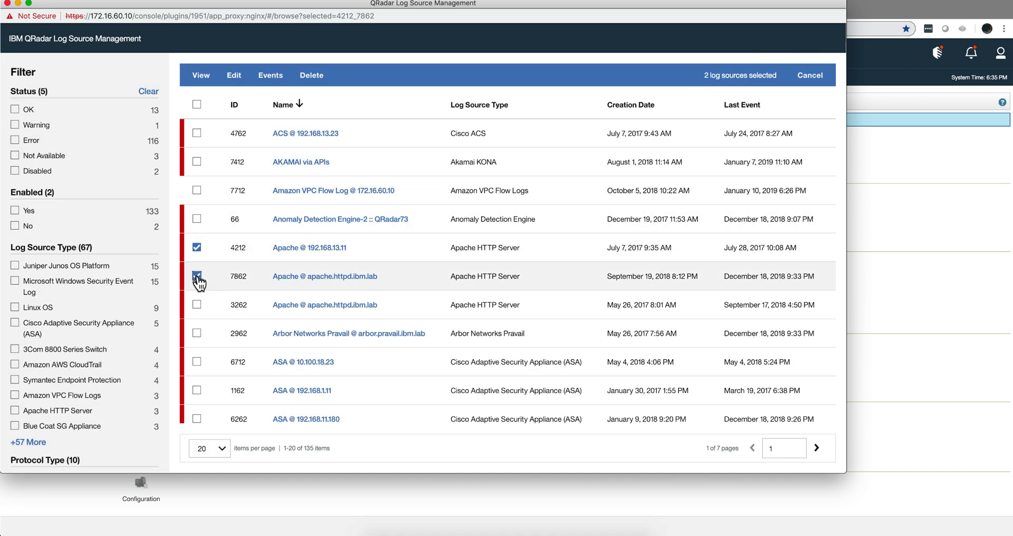
{"action": "left_click", "coordinate": [234, 77]}
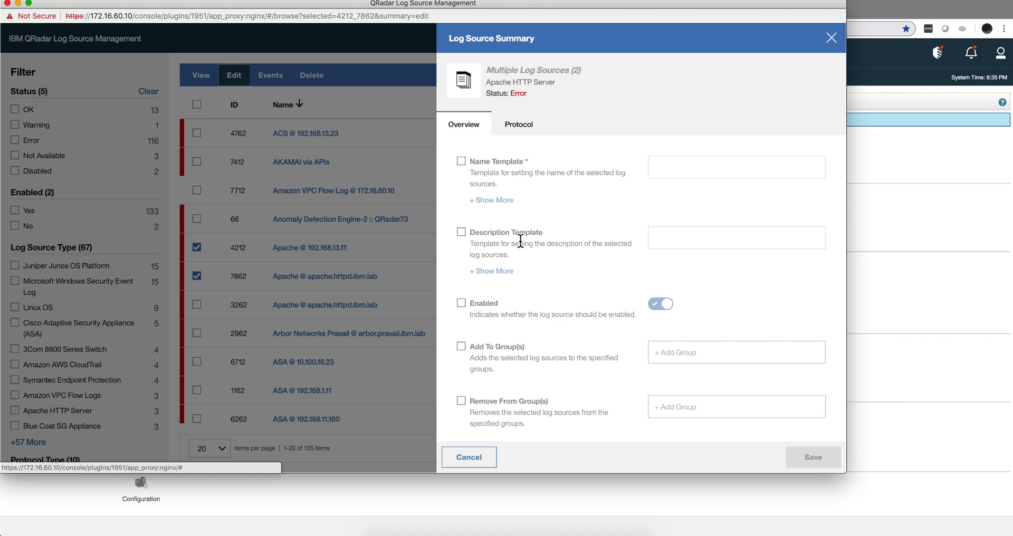
{"action": "scroll", "coordinate": [521, 241], "scroll_direction": "down", "scroll_amount": 5}
{"action": "scroll", "coordinate": [521, 243], "scroll_direction": "up", "scroll_amount": 5}
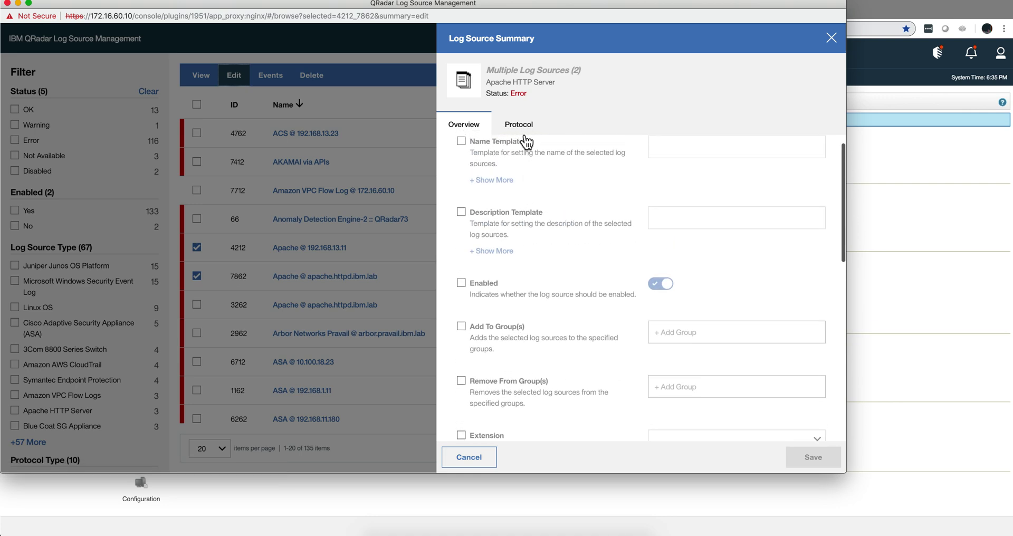
{"action": "left_click", "coordinate": [523, 130]}
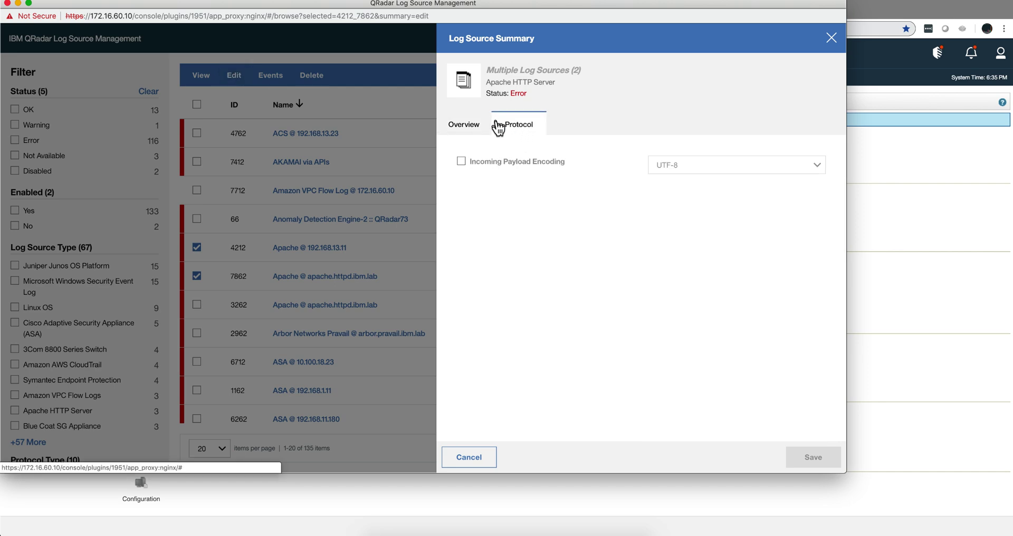
{"action": "left_click", "coordinate": [467, 132]}
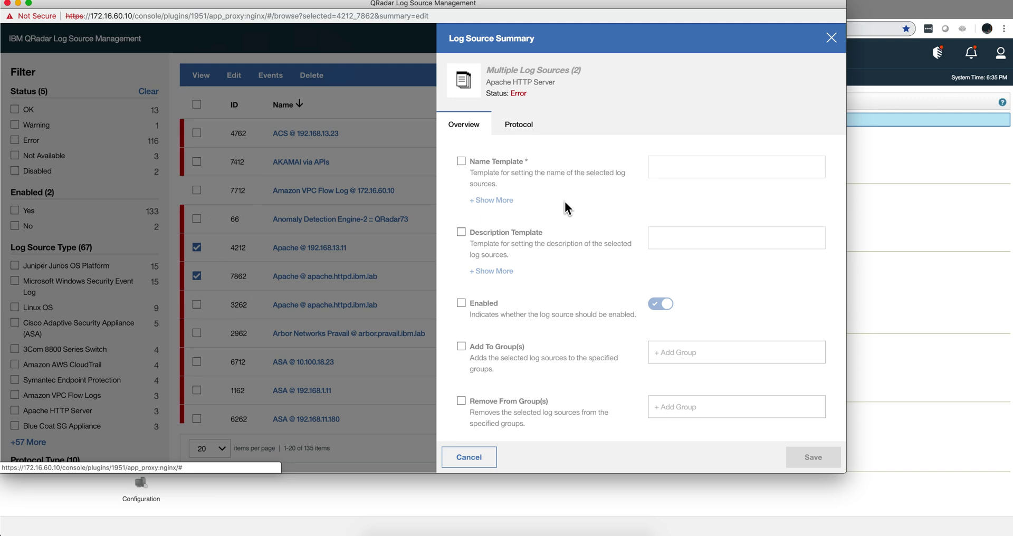
{"action": "left_click", "coordinate": [832, 38]}
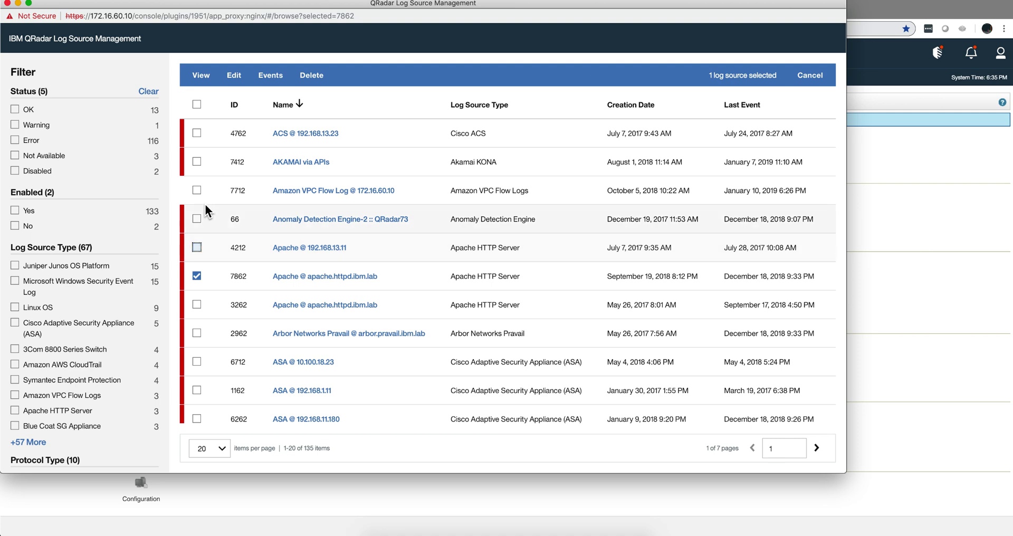
{"action": "left_click", "coordinate": [195, 278]}
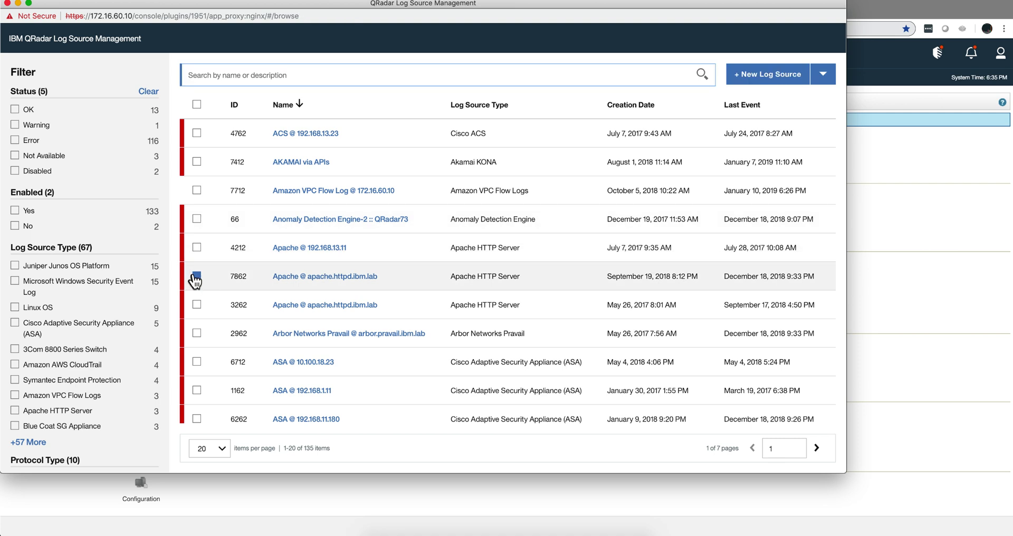
Step: View the events of the log source AKAMAI via APIs, and close the event list
{"action": "left_click", "coordinate": [197, 162]}
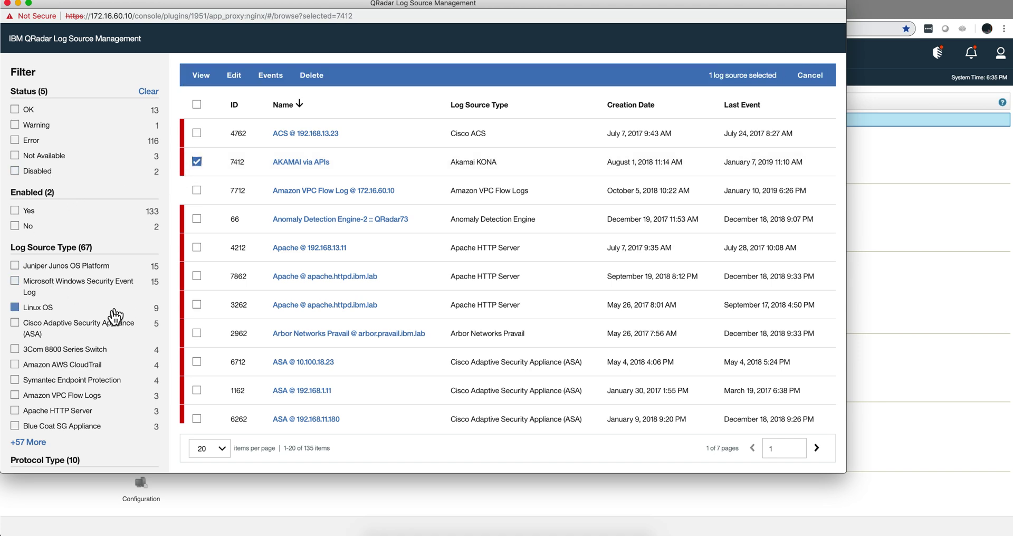
{"action": "left_click", "coordinate": [271, 81]}
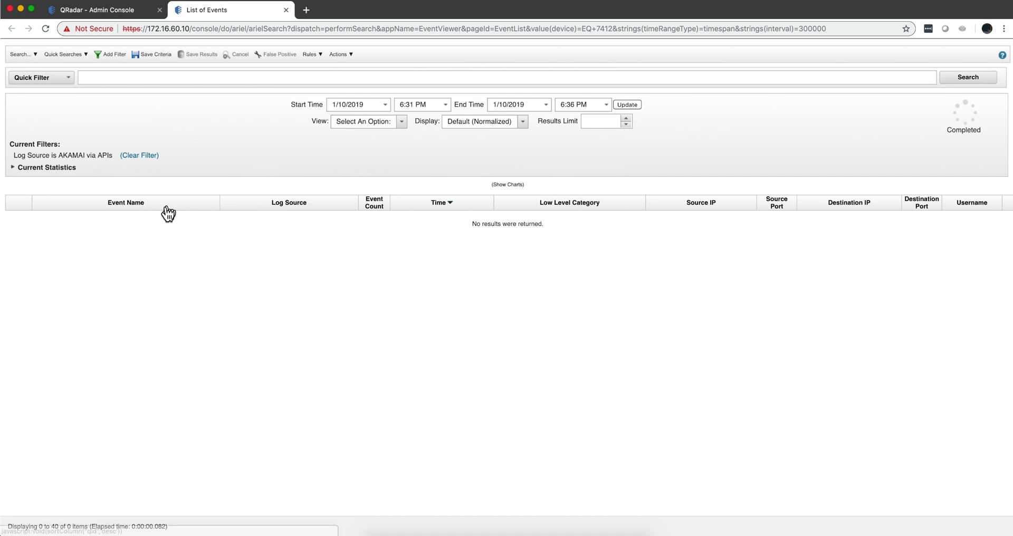
{"action": "left_click", "coordinate": [127, 157]}
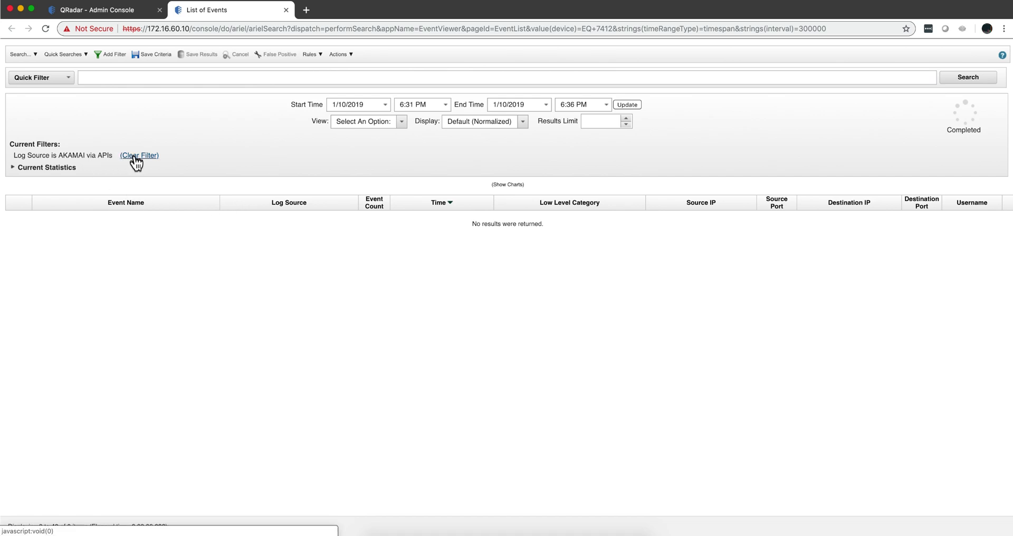
{"action": "left_click", "coordinate": [286, 9]}
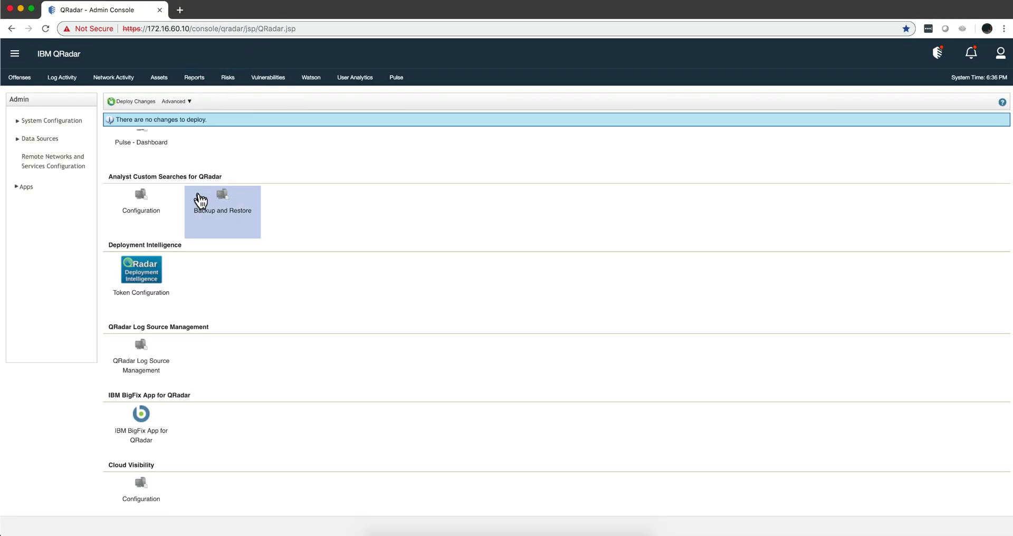
Step: Reopen QRadar Log Source Management and filter the log sources by type Microsoft Windows Security Event Log
{"action": "scroll", "coordinate": [171, 338], "scroll_direction": "down", "scroll_amount": 3}
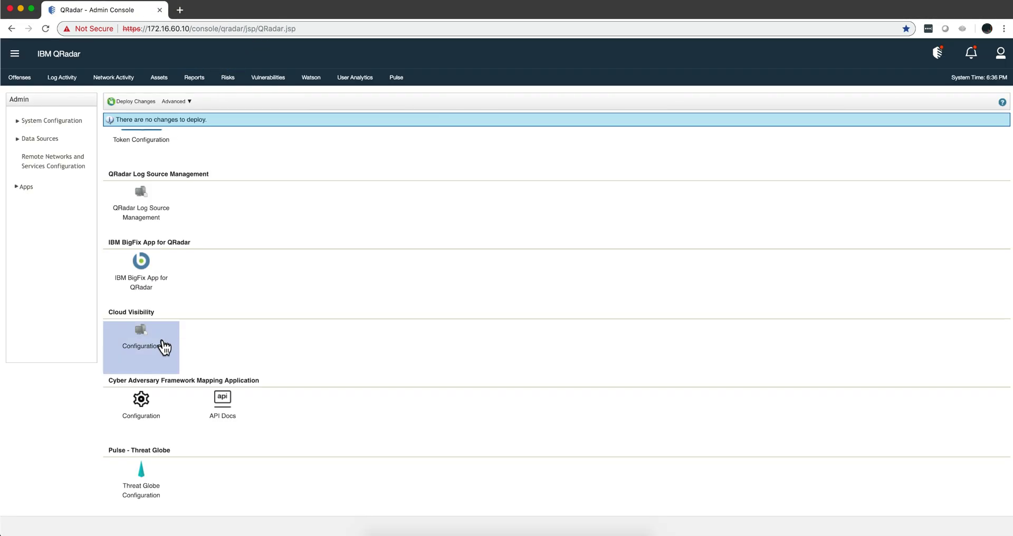
{"action": "scroll", "coordinate": [166, 347], "scroll_direction": "up", "scroll_amount": 2}
{"action": "left_click", "coordinate": [152, 273]}
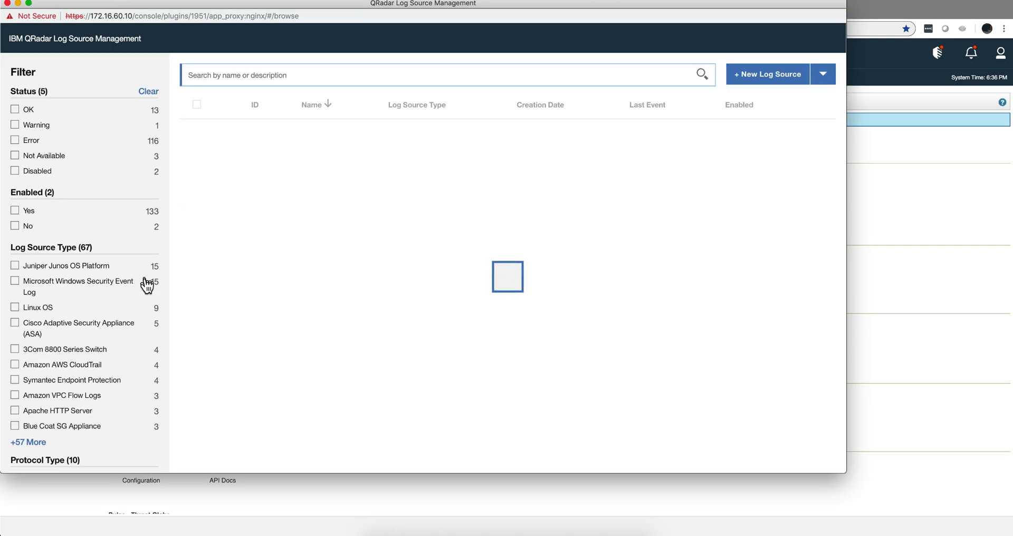
{"action": "left_click", "coordinate": [144, 288]}
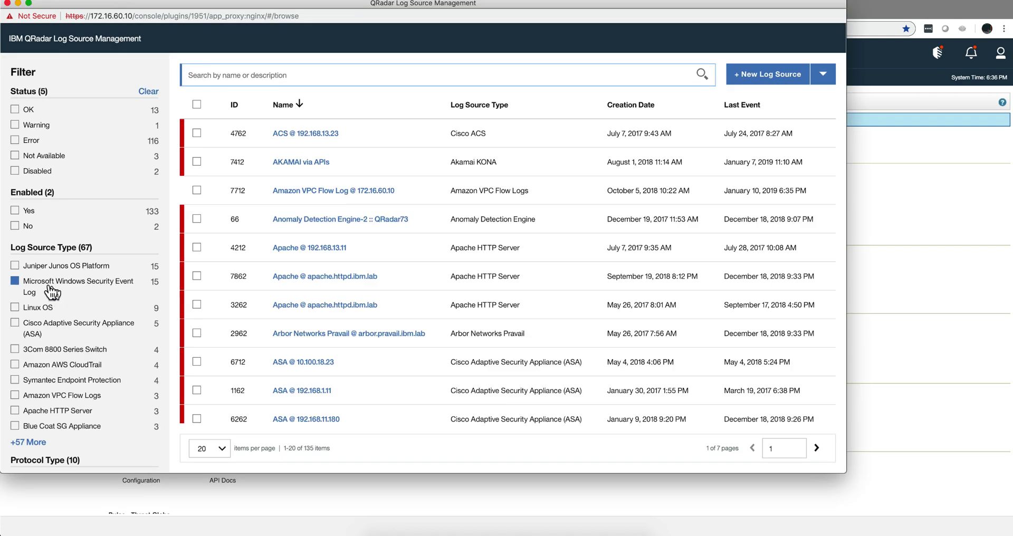
{"action": "left_click", "coordinate": [15, 283]}
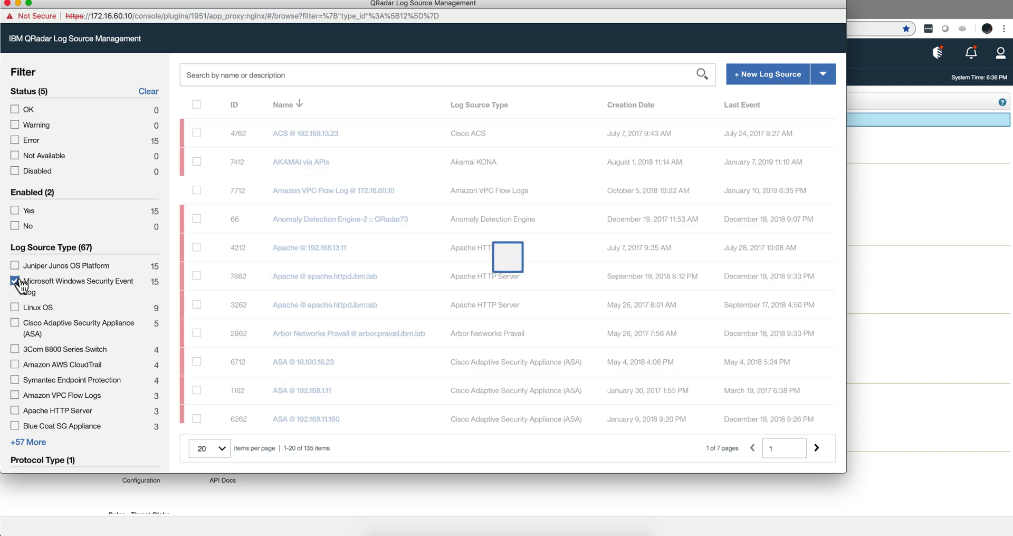
Step: Filter to enabled log sources in Error status, and view events for Sysmon, WindowsAuthServer @ 10.64.2.28 and WindowsAuthServer @ 172.16.210.3, closing the event list when done
{"action": "left_click", "coordinate": [15, 140]}
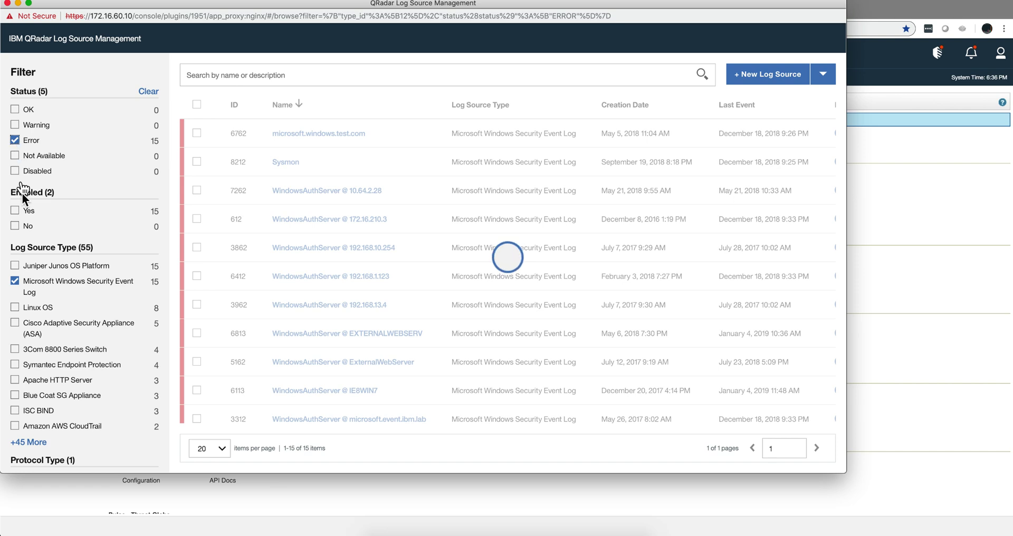
{"action": "left_click", "coordinate": [16, 212]}
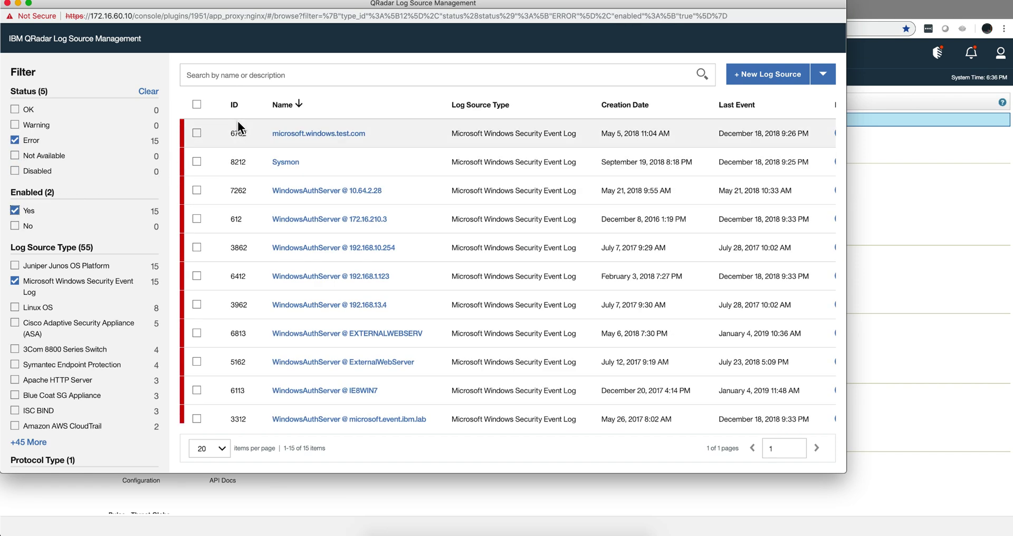
{"action": "left_click", "coordinate": [197, 162]}
{"action": "left_click", "coordinate": [197, 190]}
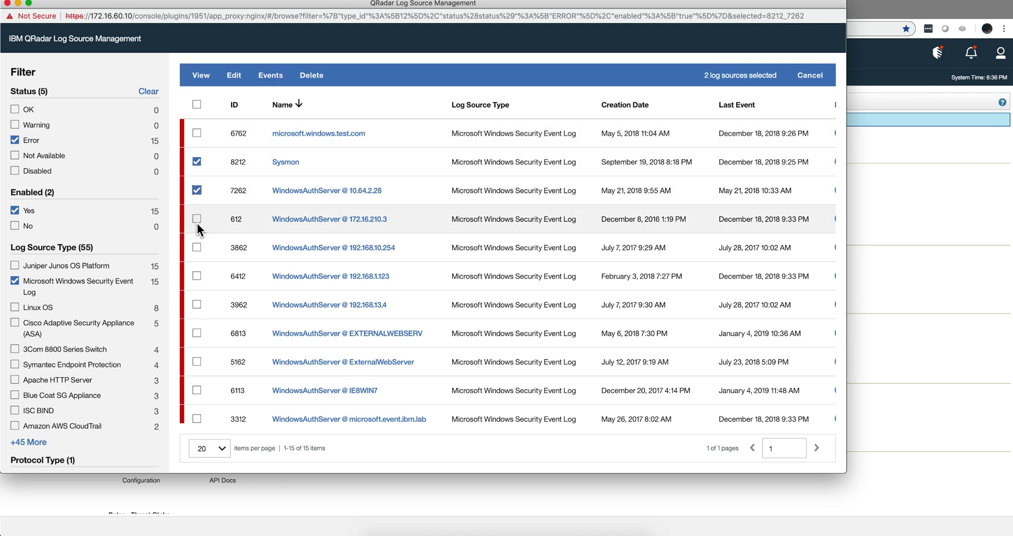
{"action": "left_click", "coordinate": [197, 219]}
{"action": "left_click", "coordinate": [271, 80]}
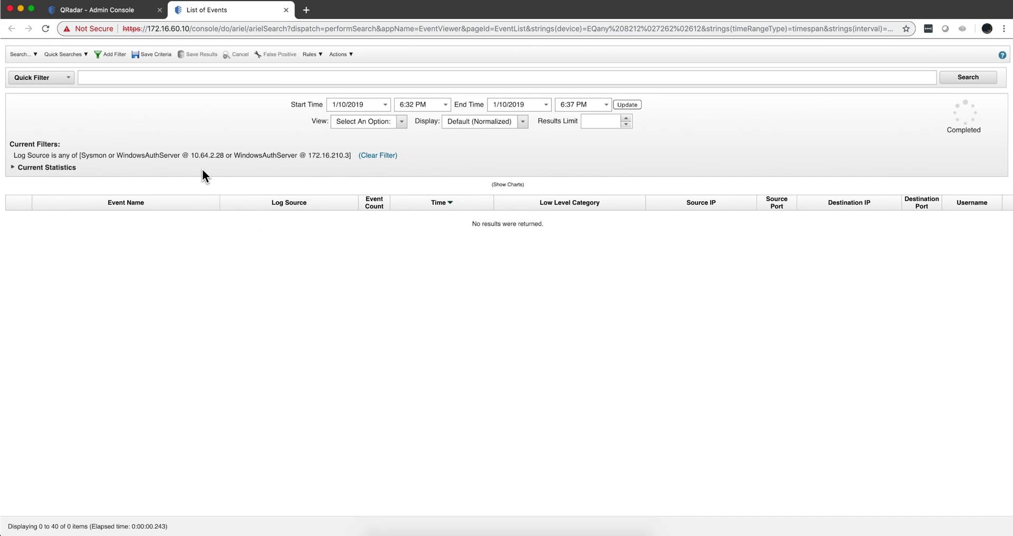
{"action": "left_click", "coordinate": [286, 10]}
Step: Reopen QRadar Log Source Management from the Admin console
{"action": "scroll", "coordinate": [258, 227], "scroll_direction": "down", "scroll_amount": 3}
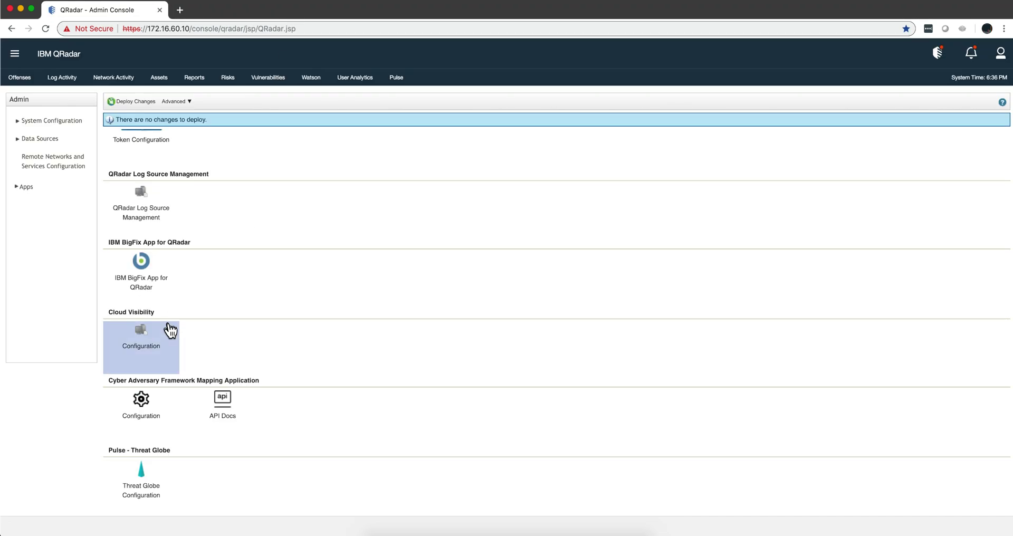
{"action": "scroll", "coordinate": [170, 322], "scroll_direction": "up", "scroll_amount": 3}
{"action": "left_click", "coordinate": [148, 276]}
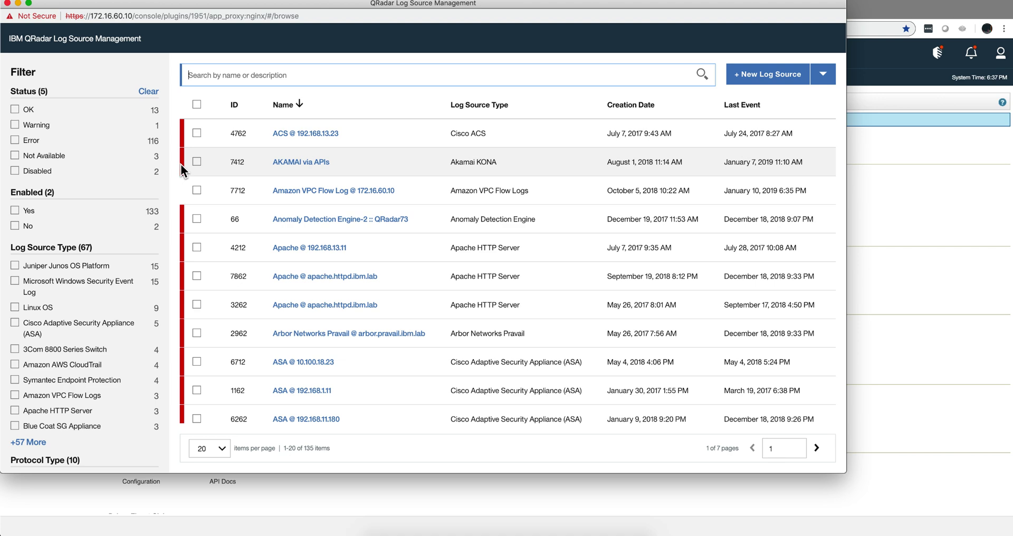
Step: Review the status messages and Overview in the summary of the log source AKAMAI via APIs, and close and deselect it
{"action": "left_click", "coordinate": [197, 163]}
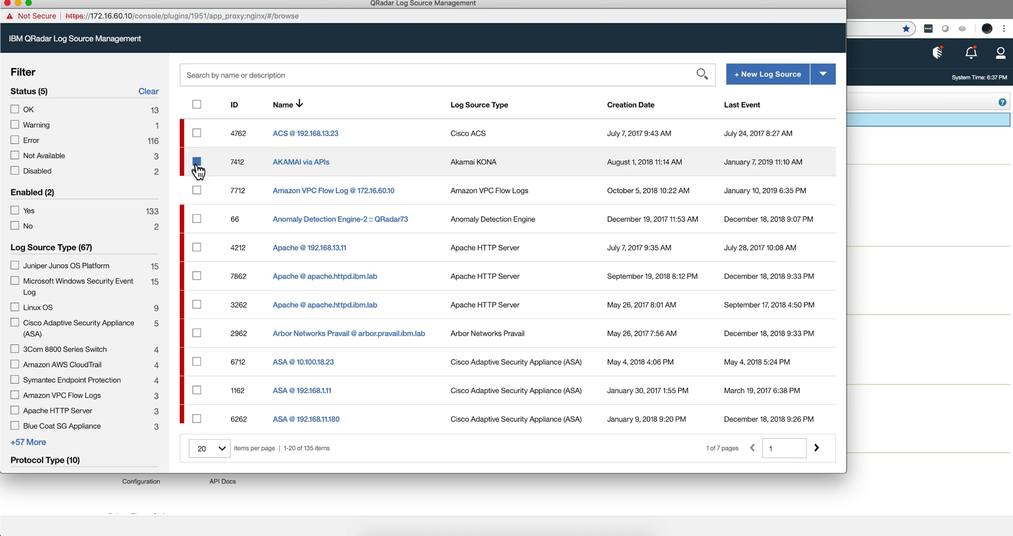
{"action": "left_click", "coordinate": [298, 162]}
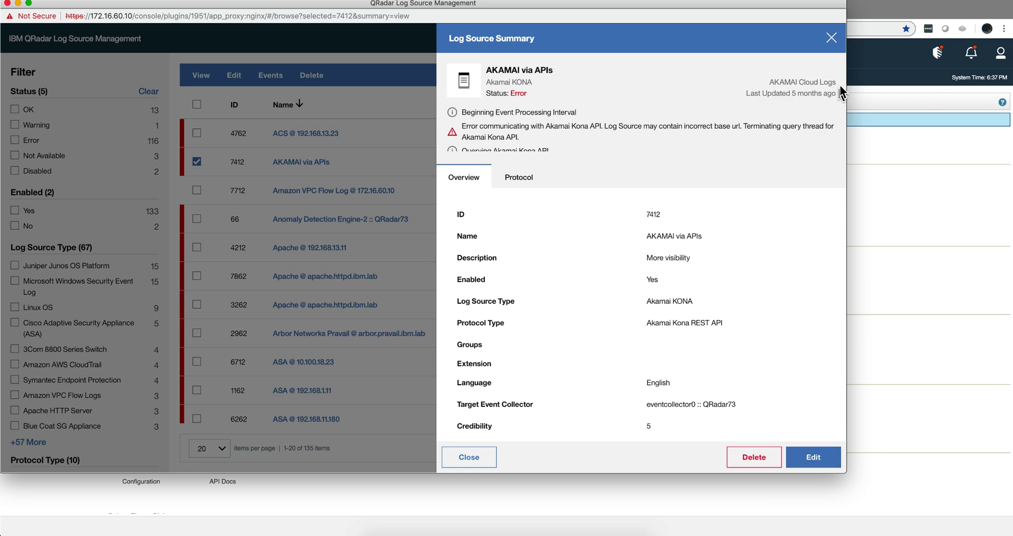
{"action": "left_click", "coordinate": [833, 37]}
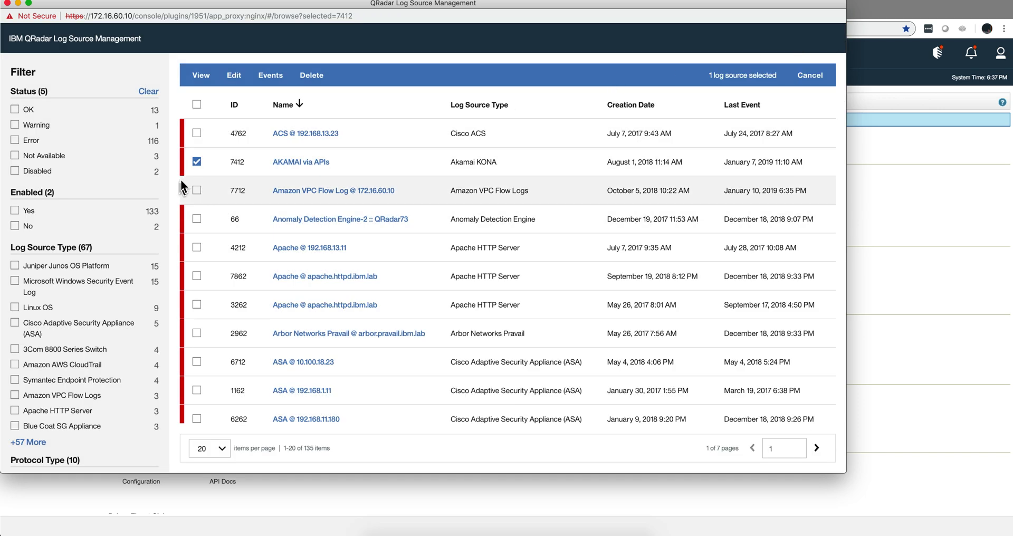
{"action": "left_click", "coordinate": [196, 162]}
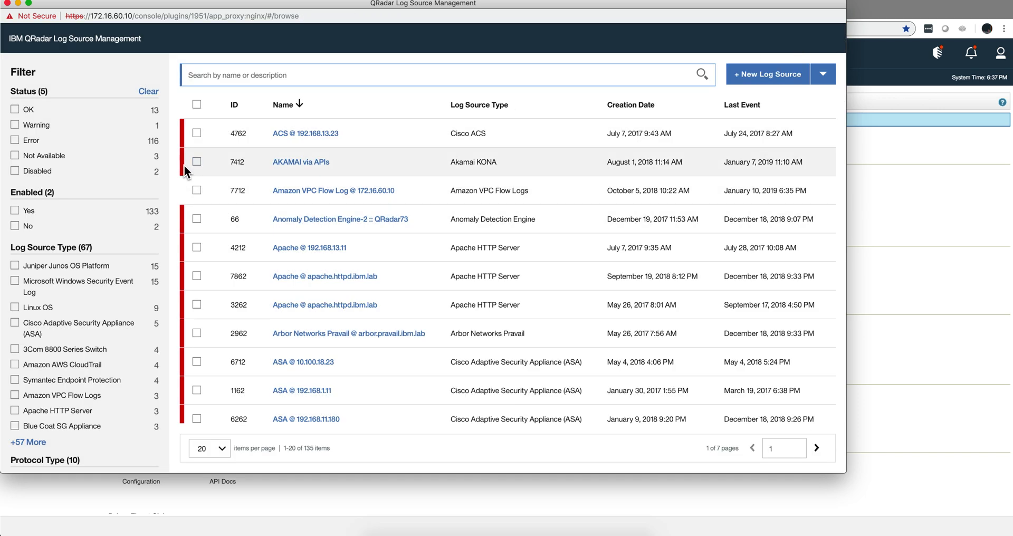
Step: Find the log source BigFix in the list, review its summary, and close and deselect it
{"action": "scroll", "coordinate": [205, 248], "scroll_direction": "down", "scroll_amount": 3}
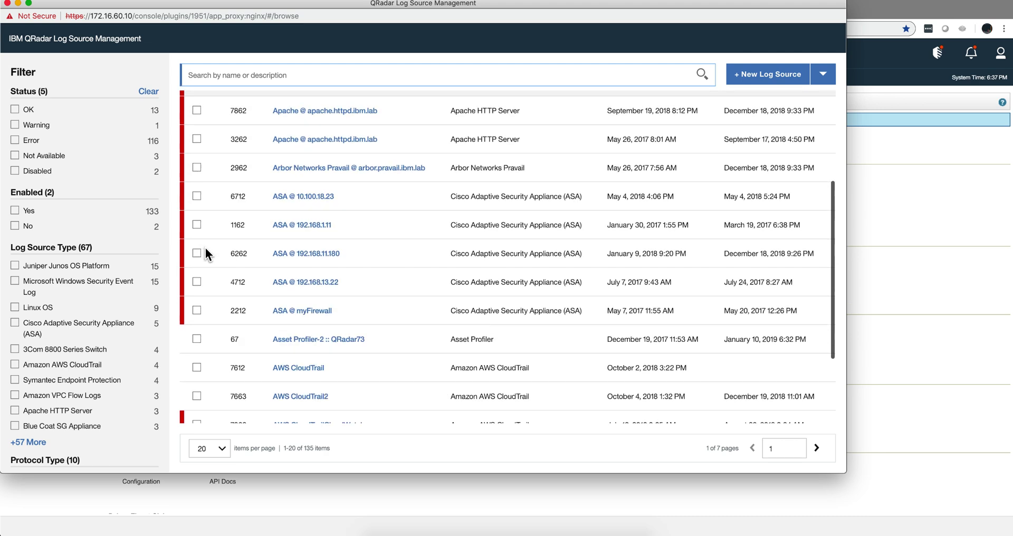
{"action": "scroll", "coordinate": [205, 248], "scroll_direction": "down", "scroll_amount": 2}
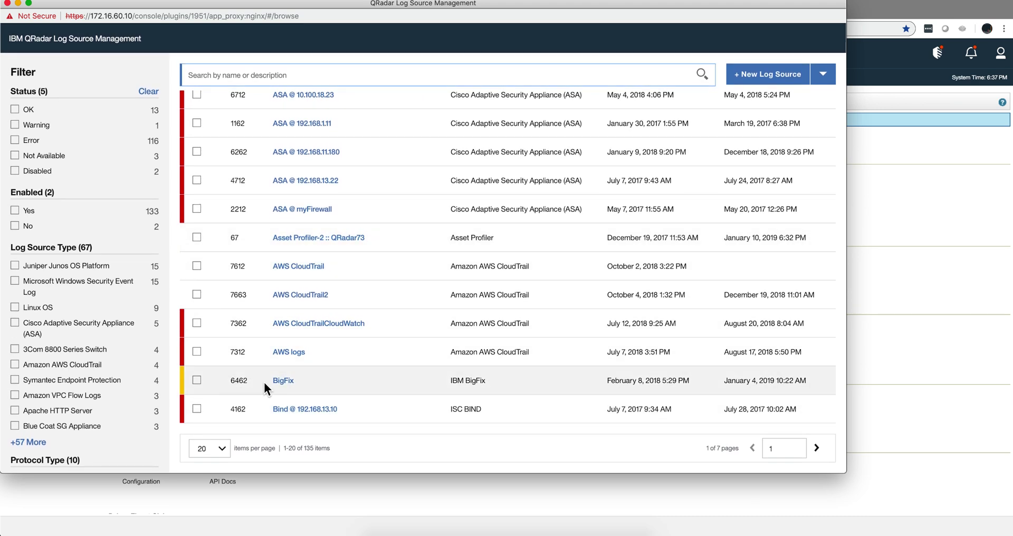
{"action": "left_click", "coordinate": [284, 382]}
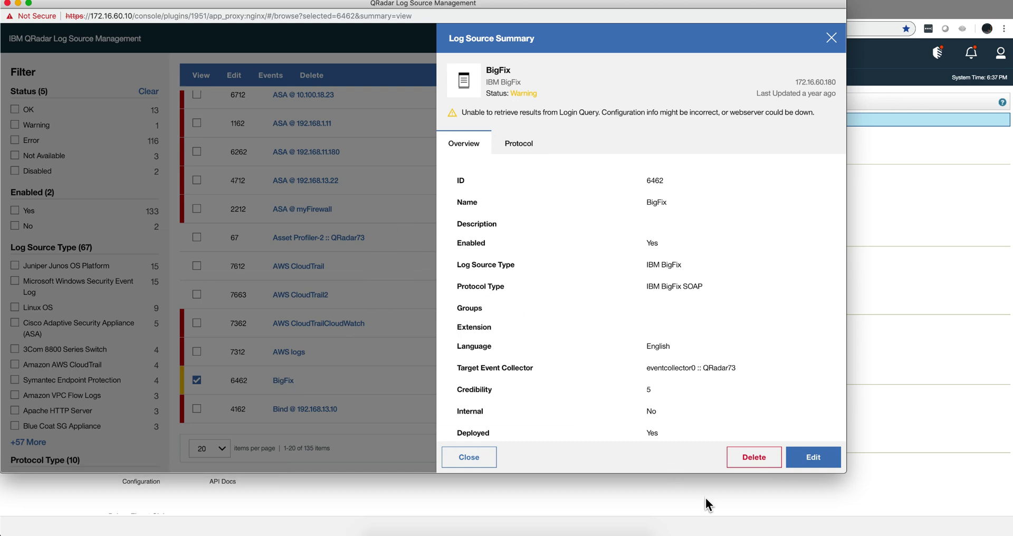
{"action": "left_click", "coordinate": [832, 38]}
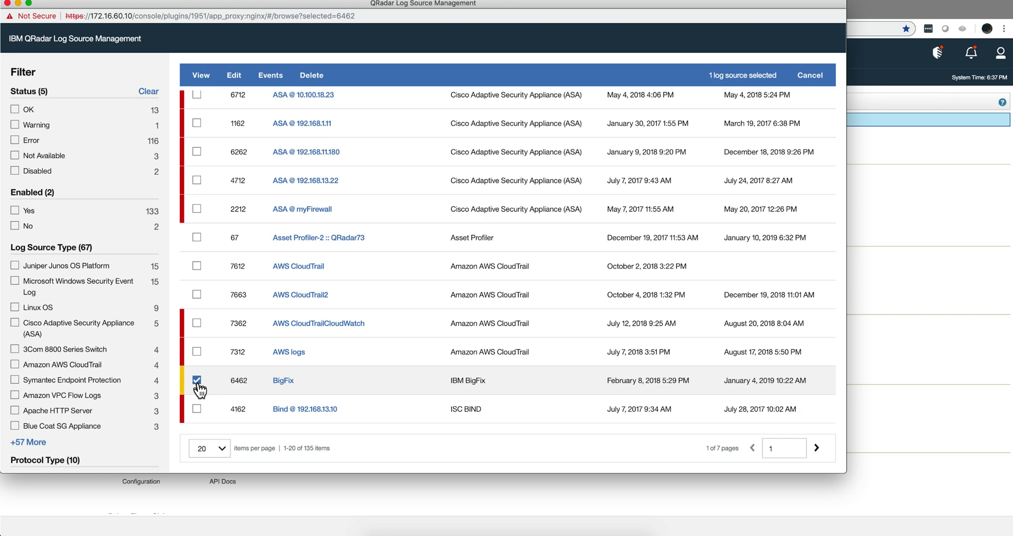
{"action": "left_click", "coordinate": [819, 80]}
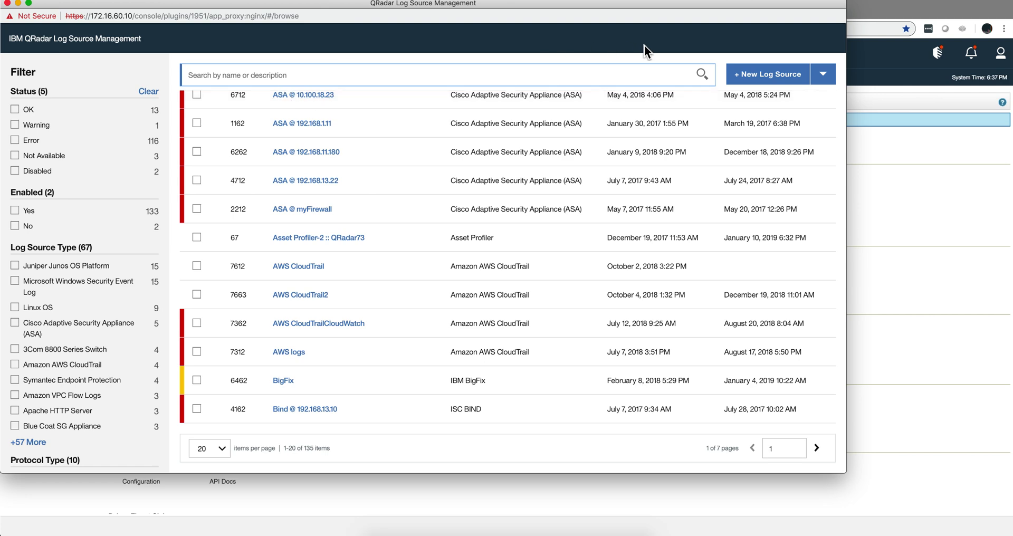
Step: Preview adding multiple APC UPS log sources with the Syslog protocol up to the common log source parameters, and close the wizard without creating any
{"action": "left_click", "coordinate": [784, 78]}
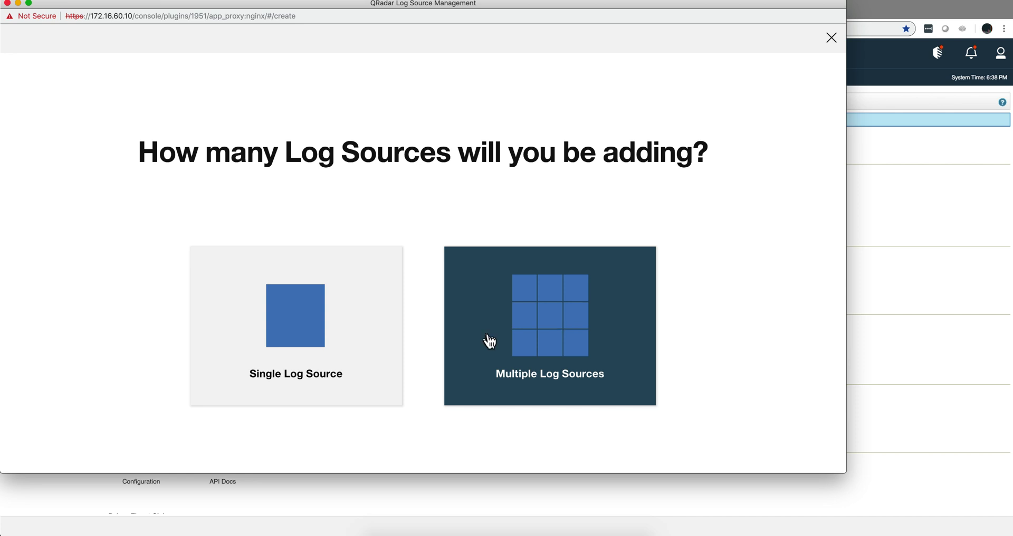
{"action": "left_click", "coordinate": [552, 325]}
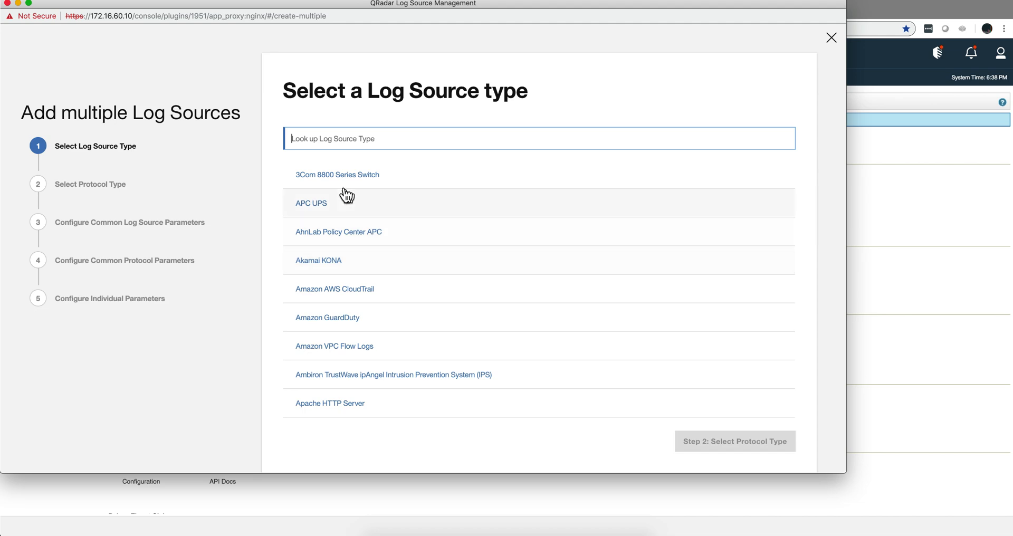
{"action": "left_click", "coordinate": [316, 211]}
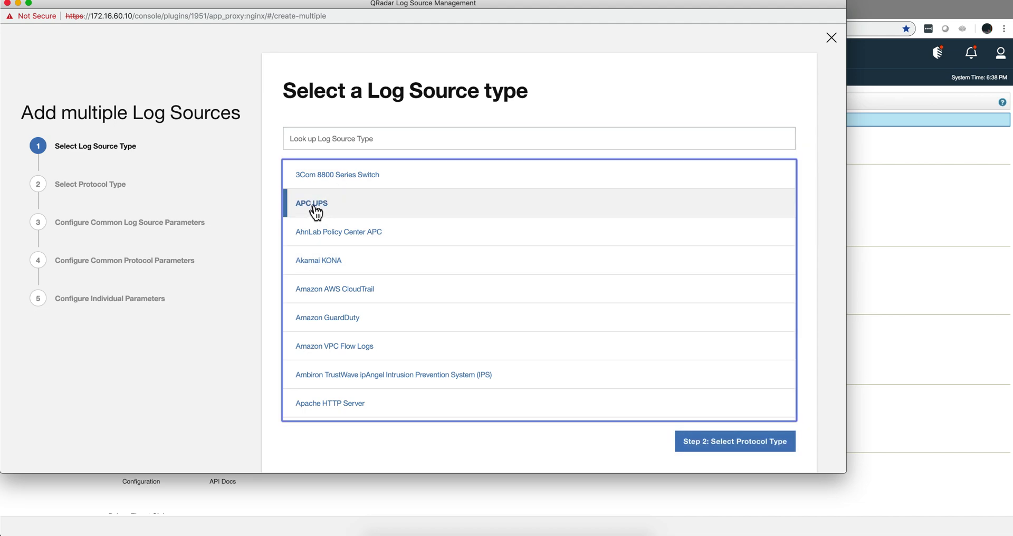
{"action": "left_click", "coordinate": [728, 449]}
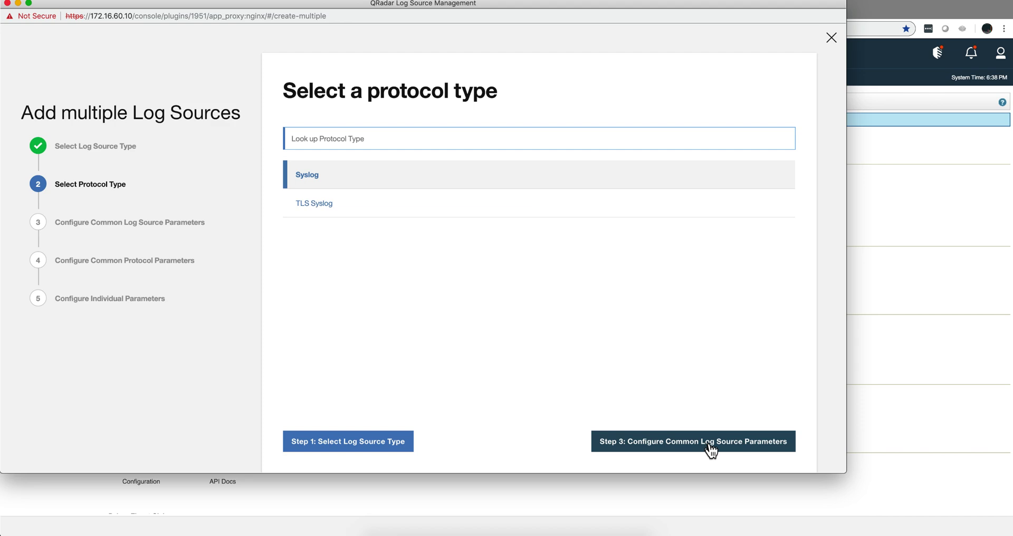
{"action": "left_click", "coordinate": [709, 449]}
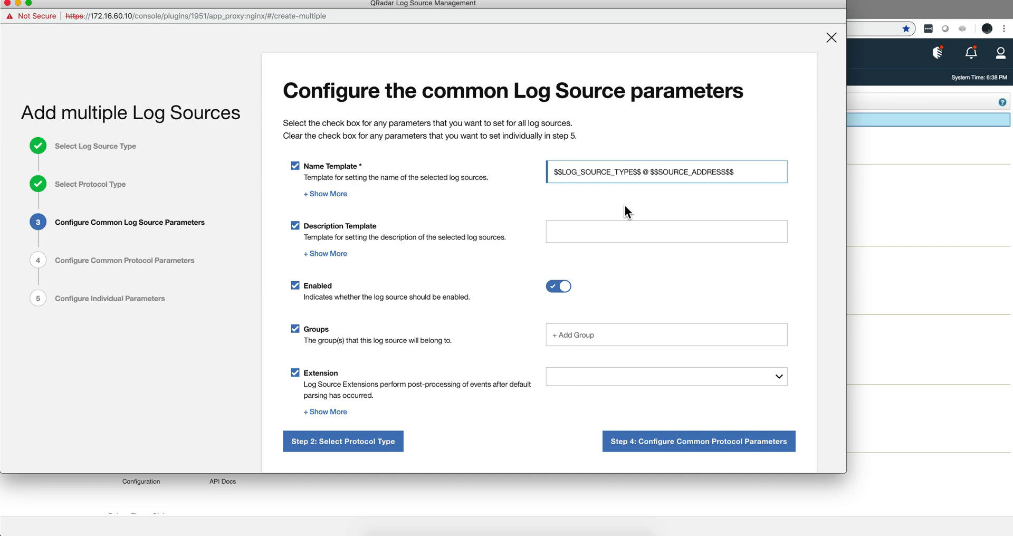
{"action": "left_click", "coordinate": [831, 38]}
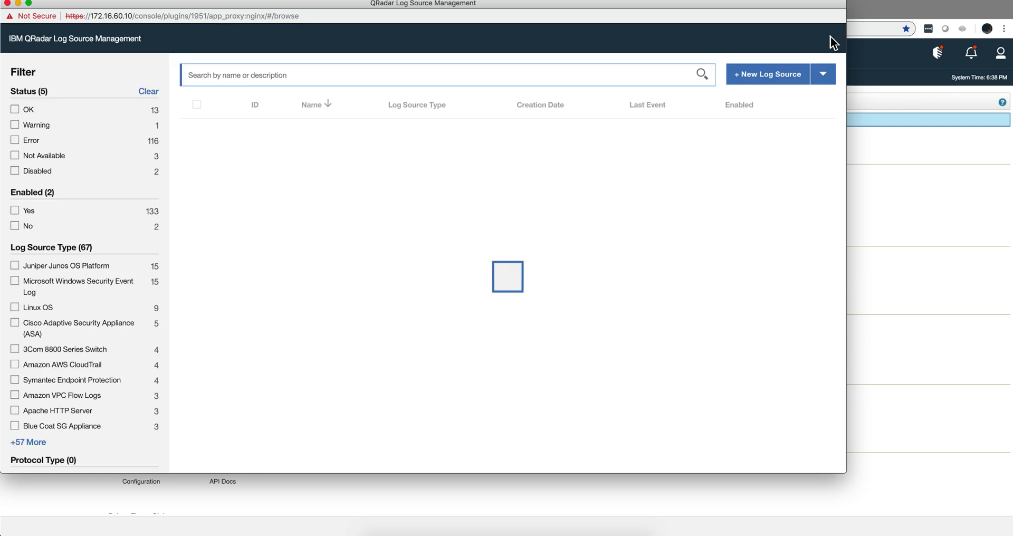
Step: Open the Quick Log Source form, review its Overview parameters, and close it without creating a log source
{"action": "left_click", "coordinate": [824, 78]}
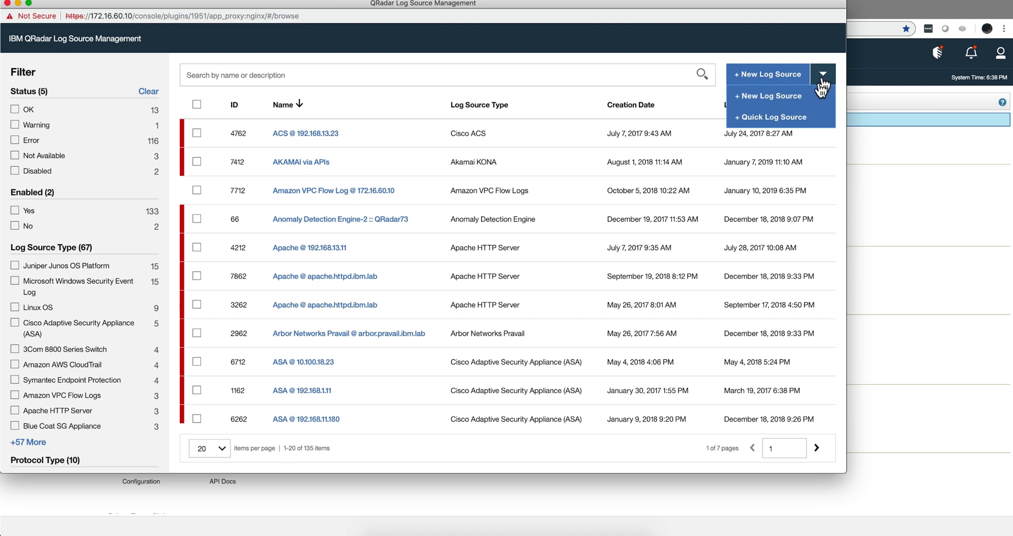
{"action": "left_click", "coordinate": [786, 122]}
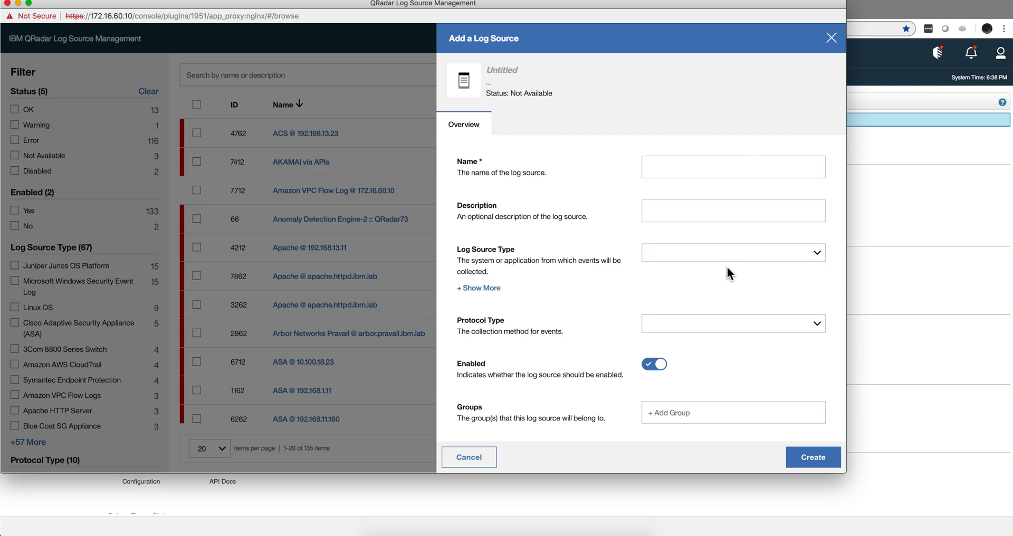
{"action": "scroll", "coordinate": [727, 309], "scroll_direction": "down", "scroll_amount": 5}
{"action": "scroll", "coordinate": [726, 309], "scroll_direction": "down", "scroll_amount": 5}
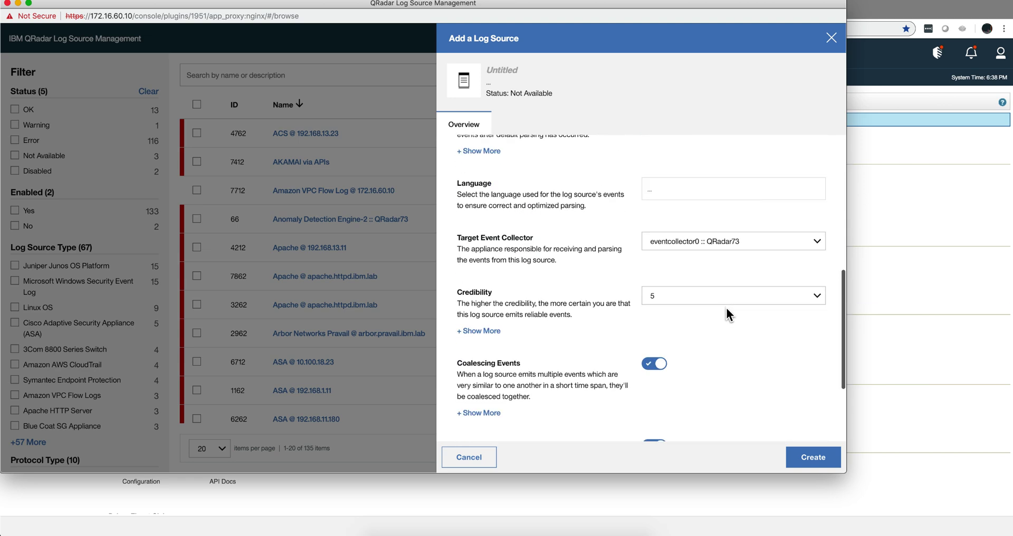
{"action": "scroll", "coordinate": [727, 309], "scroll_direction": "up", "scroll_amount": 10}
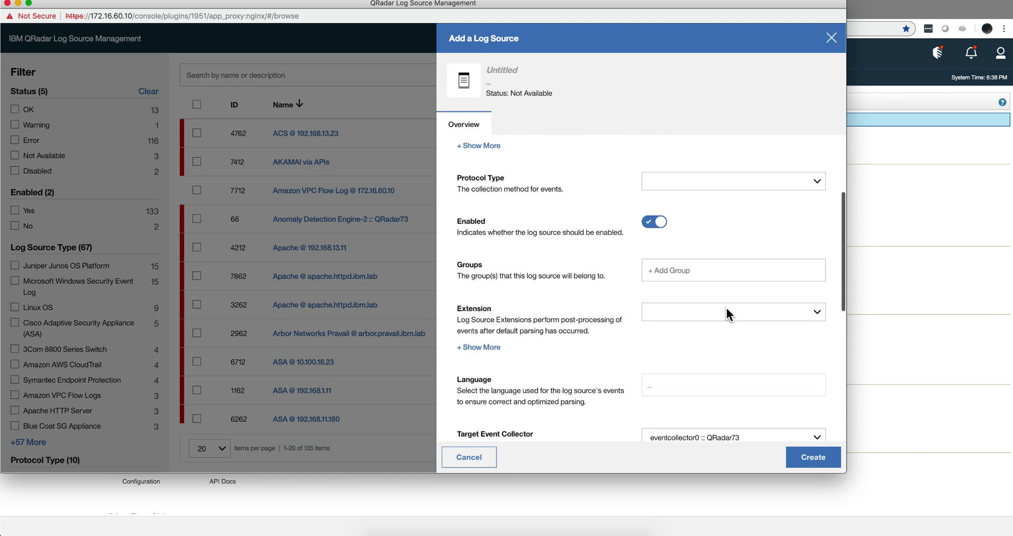
{"action": "left_click", "coordinate": [831, 38]}
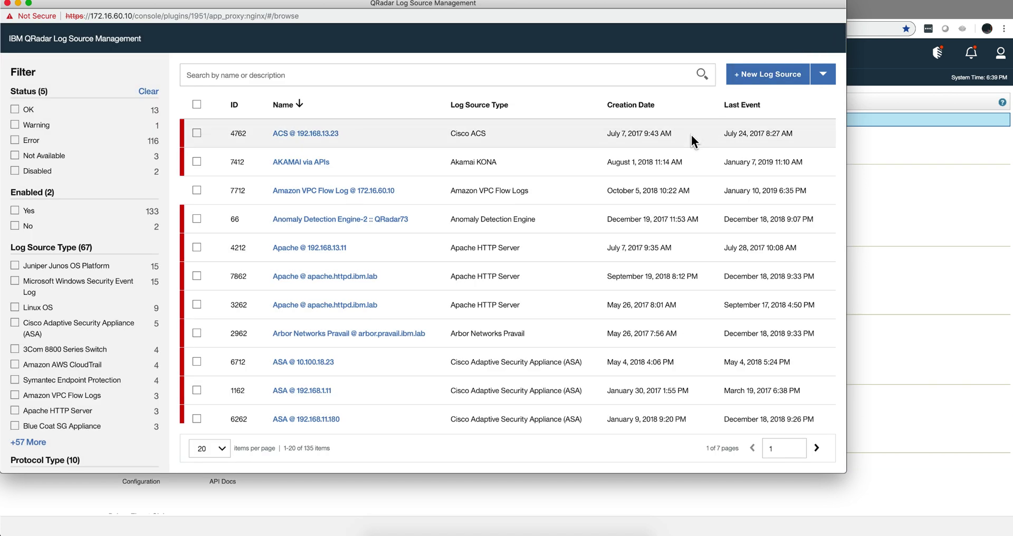